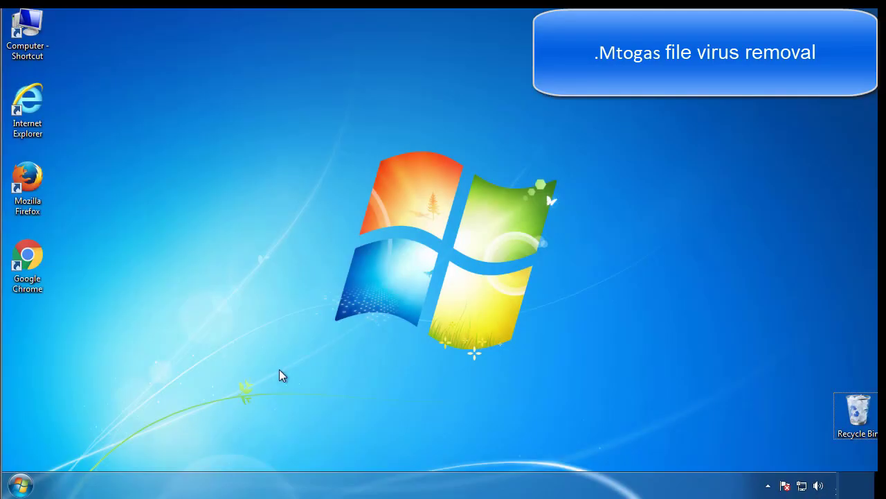
- Enable a minimal Safe boot in System Configuration (msconfig), restart the computer and dismiss the safe mode help window
click(32, 485)
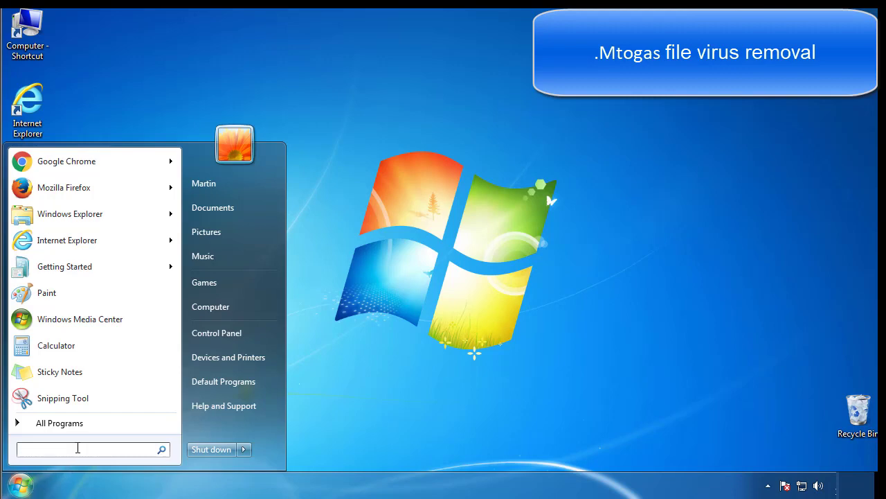
text(msconfig)
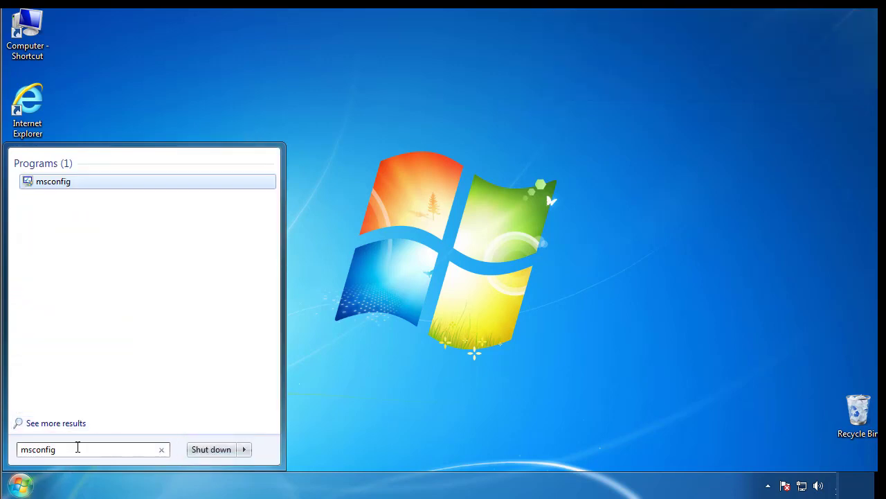
key(Return)
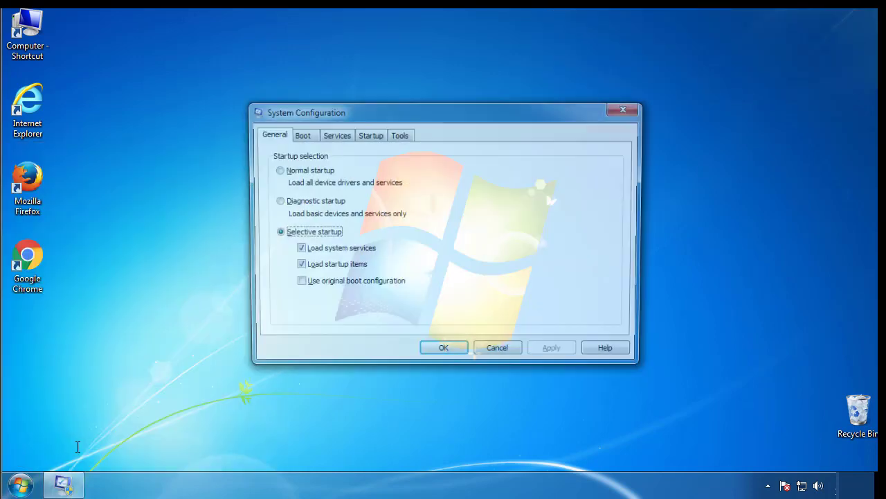
click(300, 135)
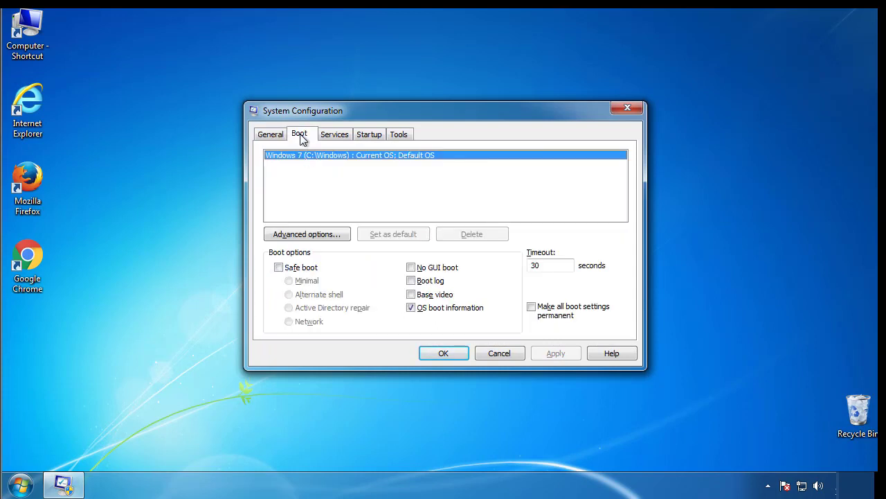
click(278, 268)
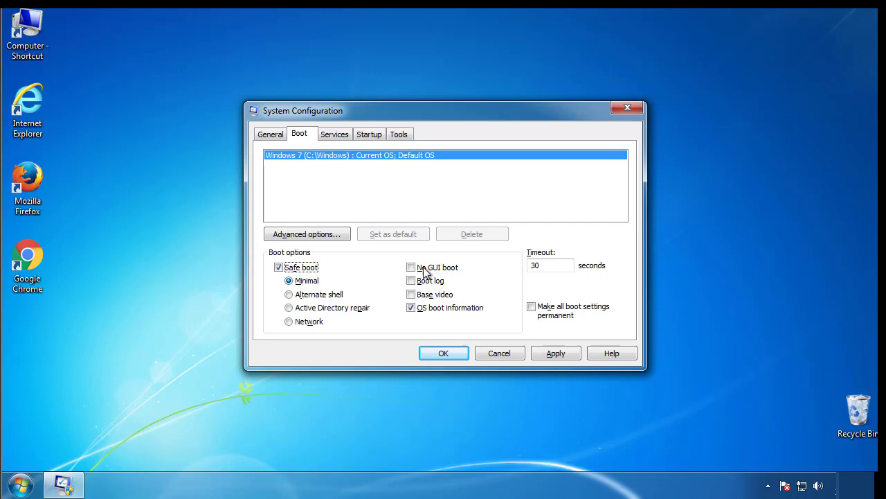
click(455, 358)
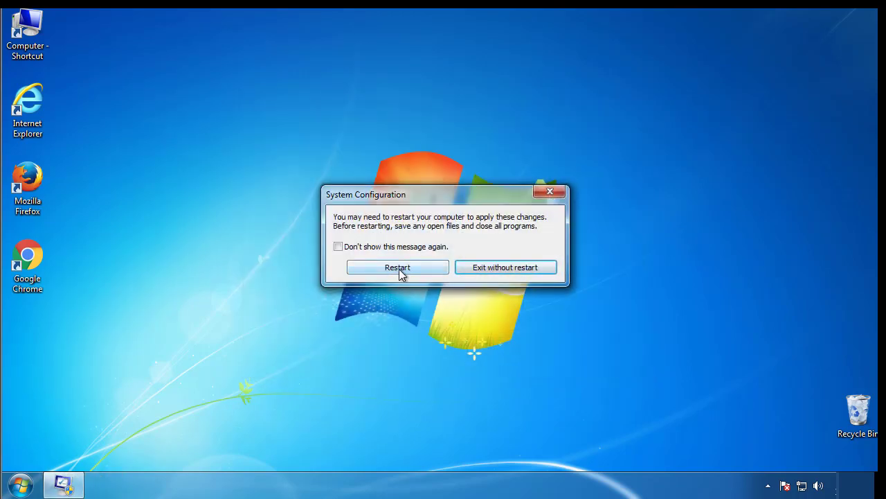
click(400, 270)
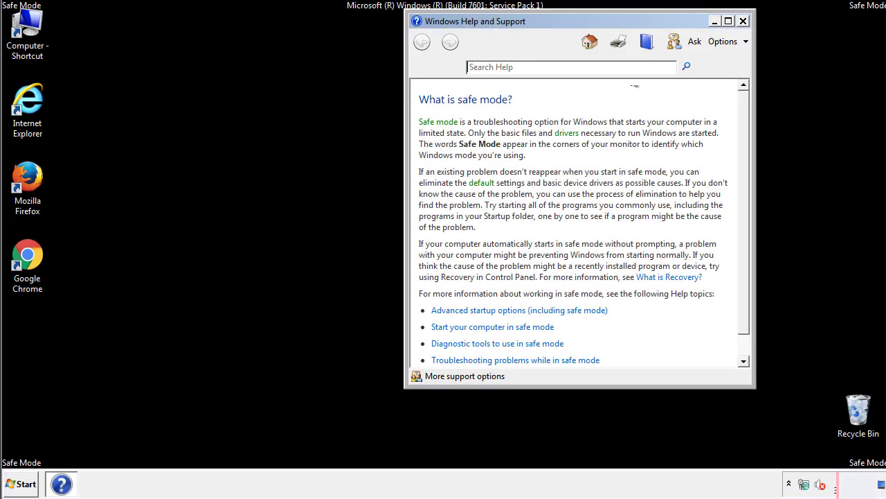
click(743, 20)
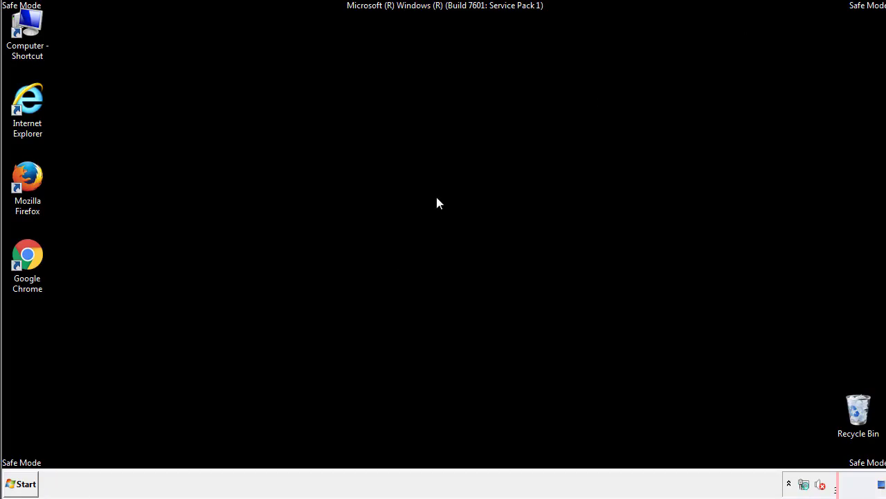
- Ensure Folder Options in Control Panel is set to show hidden files, folders, and drives, and close Control Panel
click(26, 482)
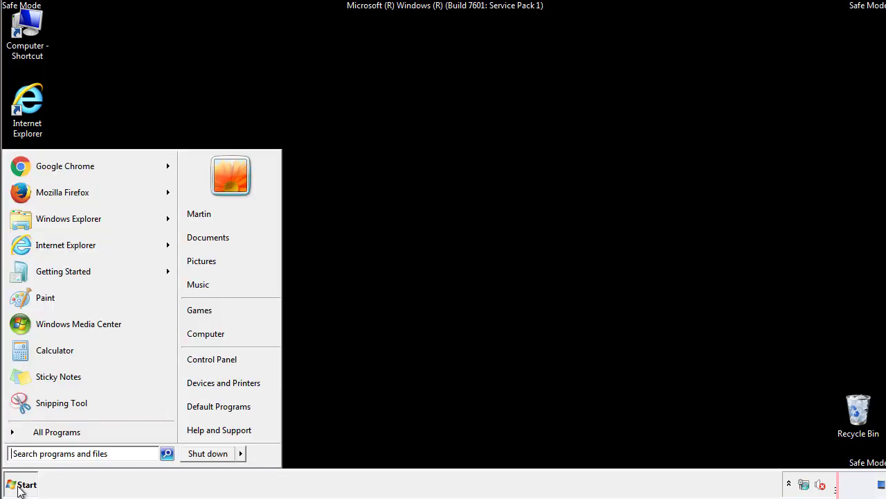
click(222, 358)
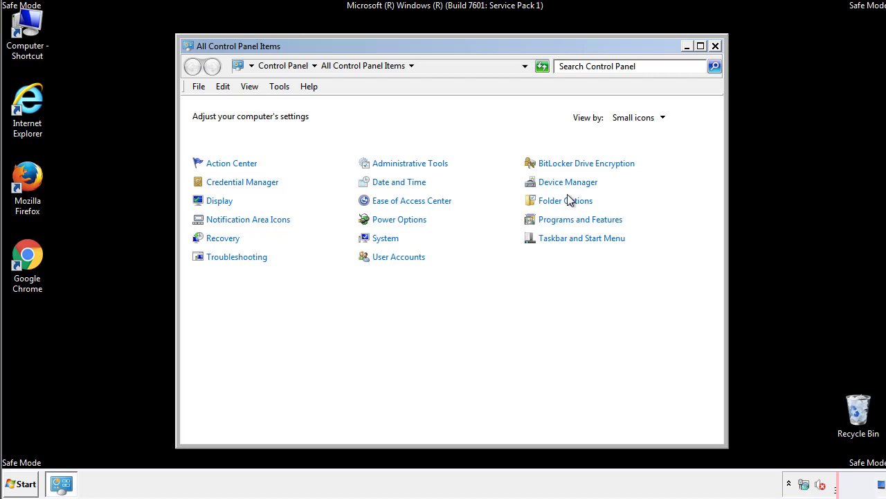
click(568, 202)
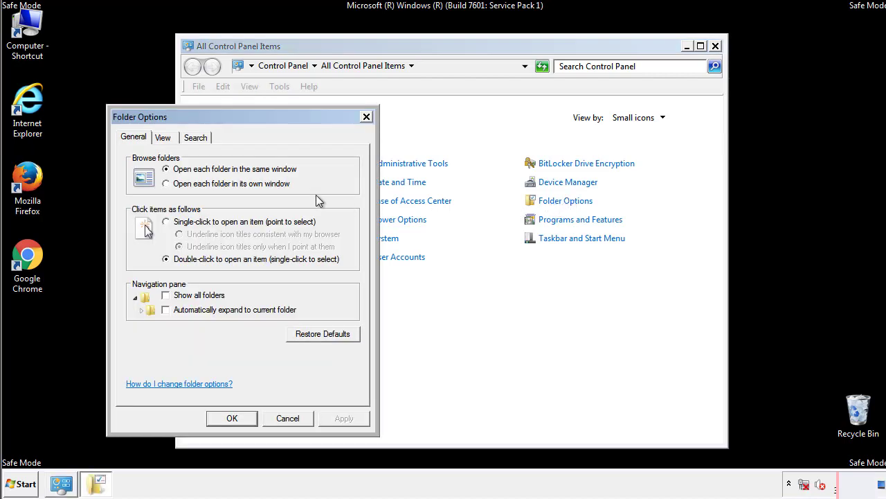
click(165, 139)
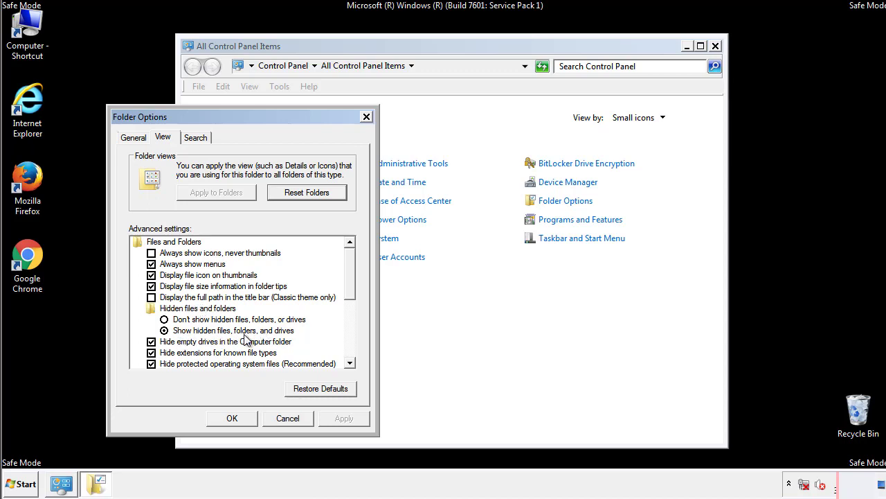
click(232, 416)
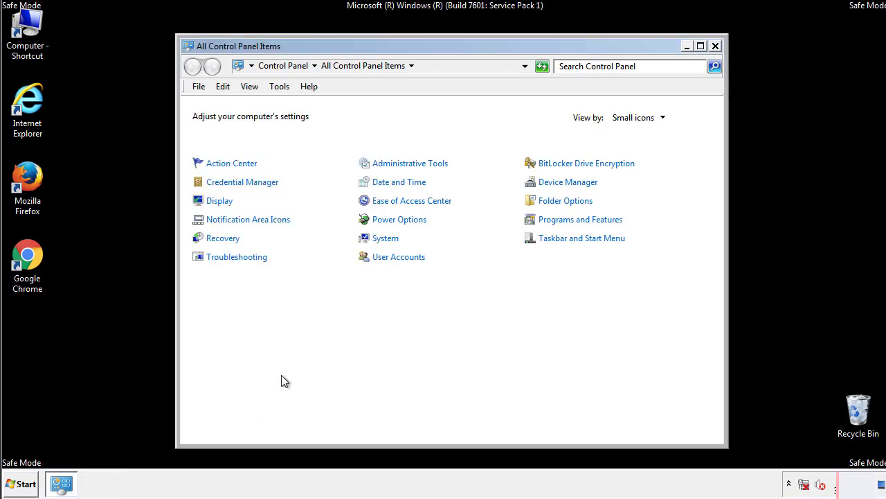
click(715, 46)
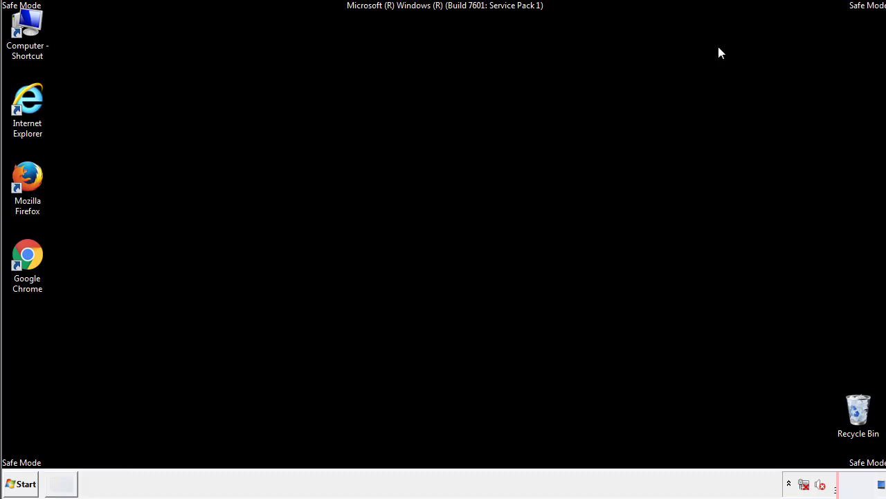
- Browse to the folder C:\Windows\System32\drivers\etc
double_click(28, 26)
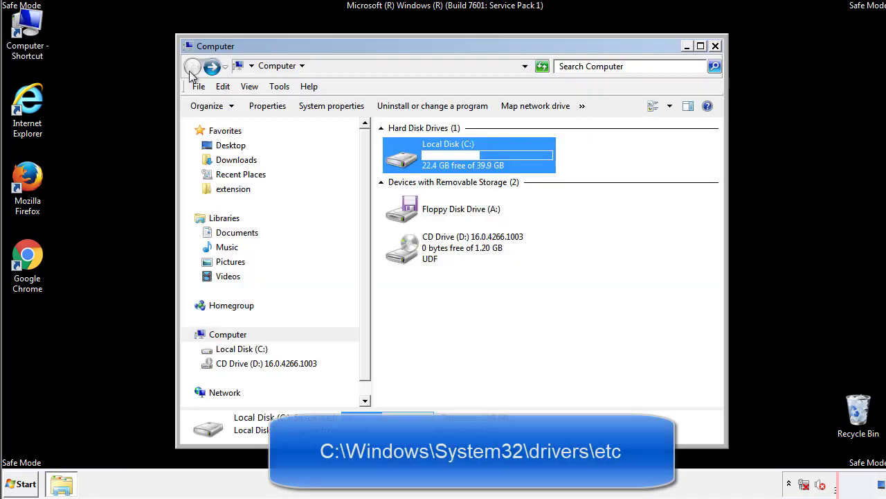
double_click(401, 158)
click(405, 256)
double_click(405, 256)
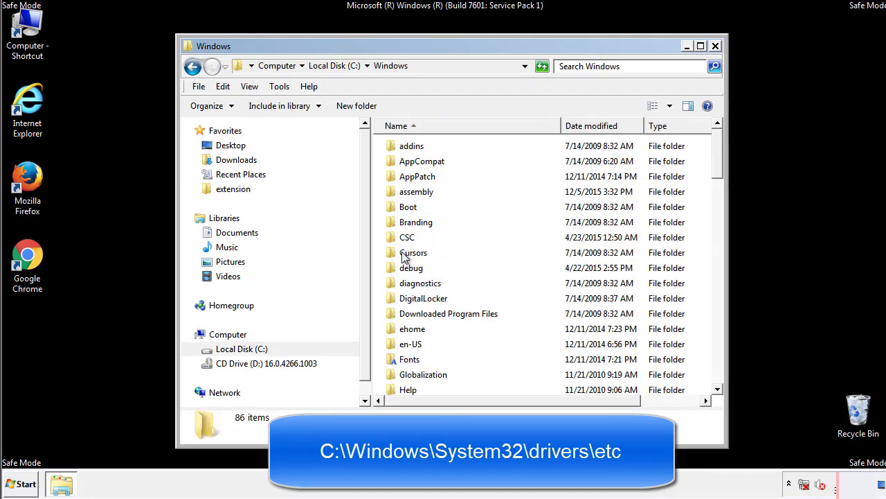
scroll(409, 313, down, 2)
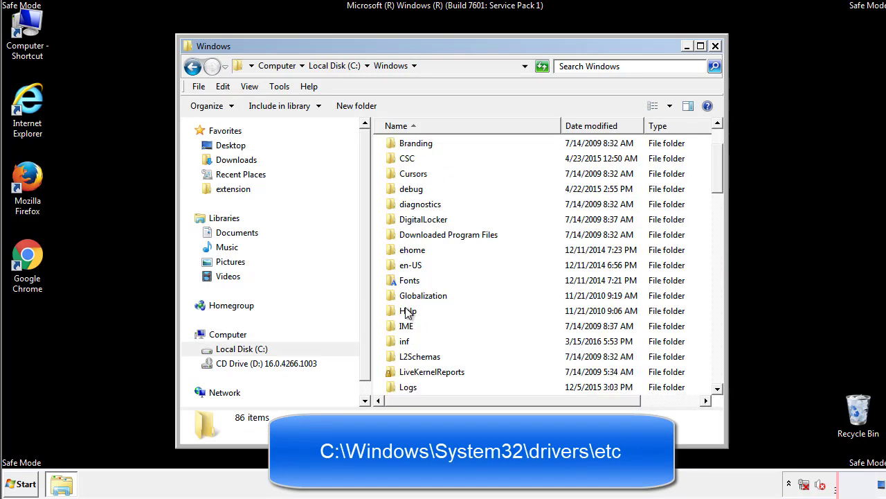
scroll(408, 313, down, 7)
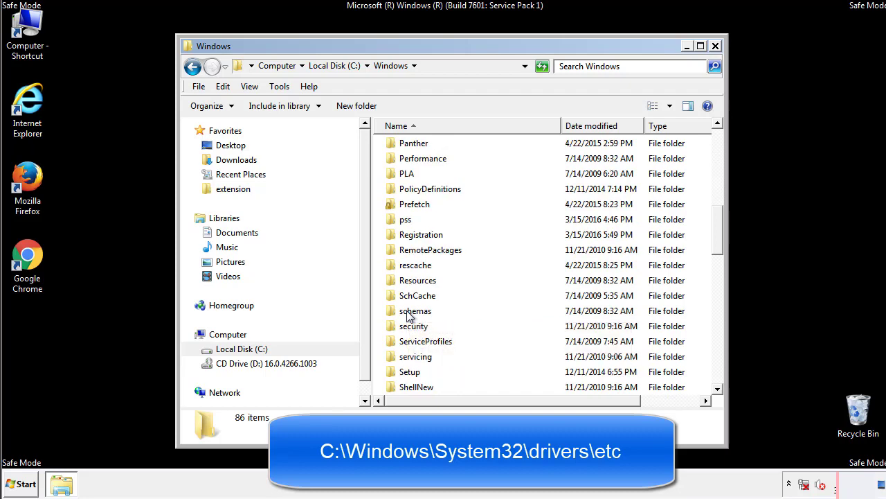
scroll(409, 313, down, 2)
click(419, 358)
double_click(419, 358)
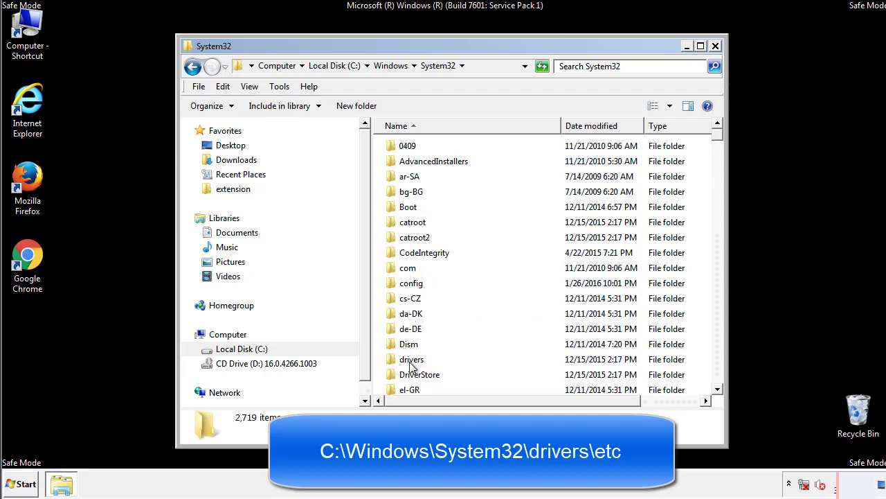
double_click(412, 360)
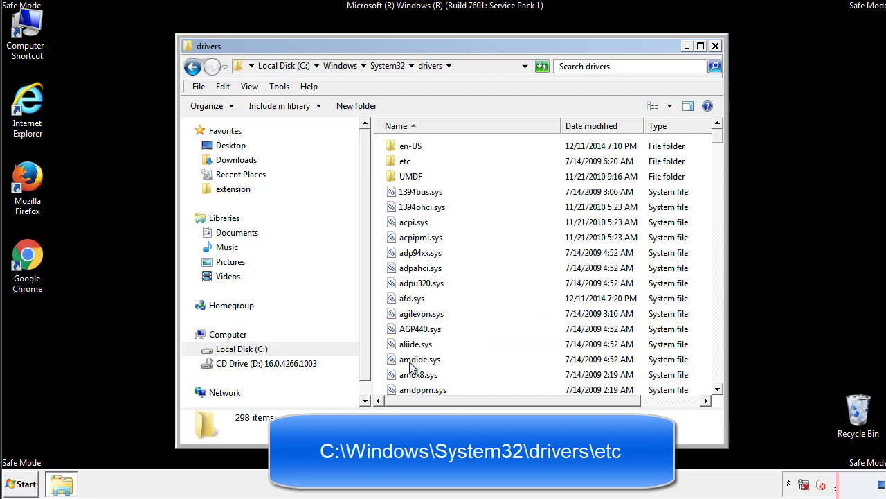
double_click(405, 162)
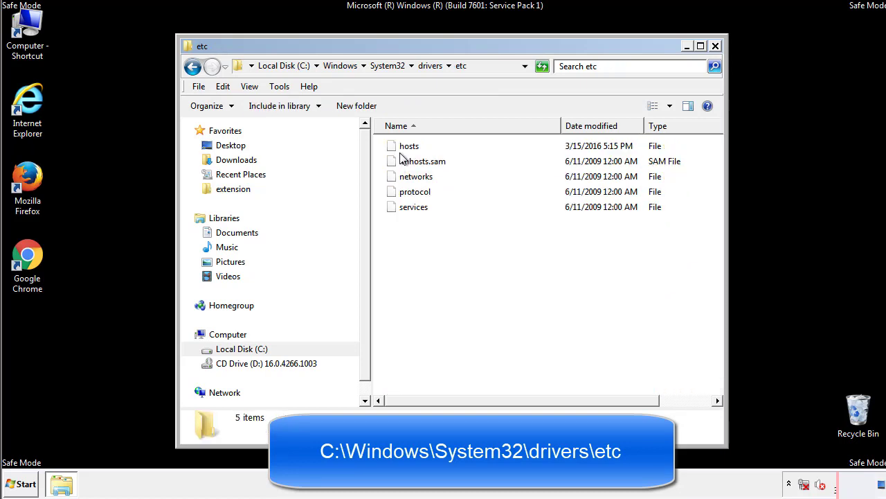
- Open the hosts file in Notepad and move its window so the whole text is in view
double_click(402, 148)
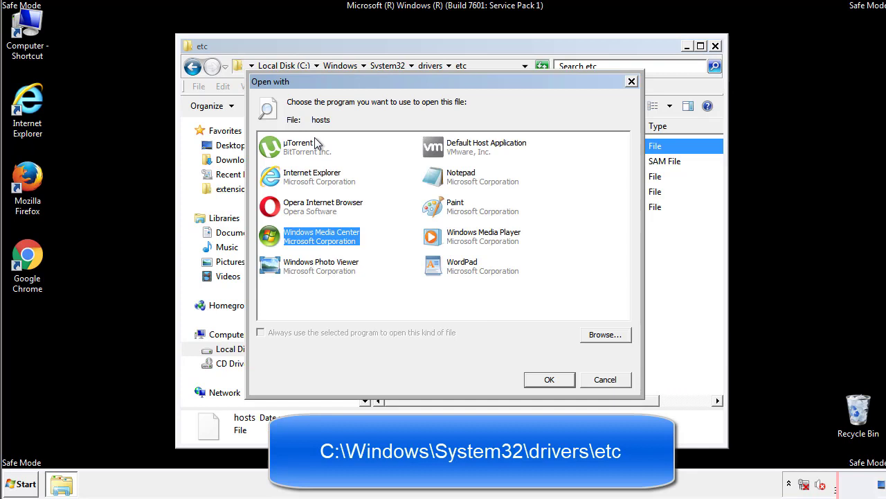
click(449, 181)
click(548, 379)
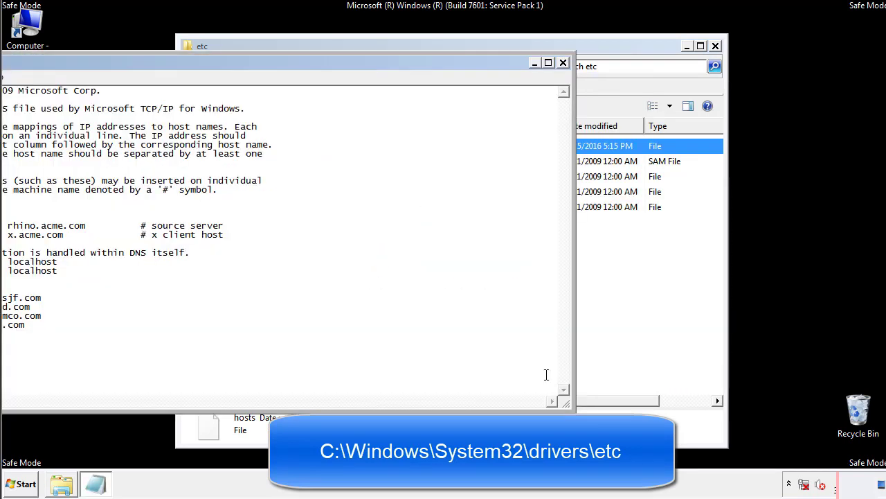
drag(362, 62, 564, 75)
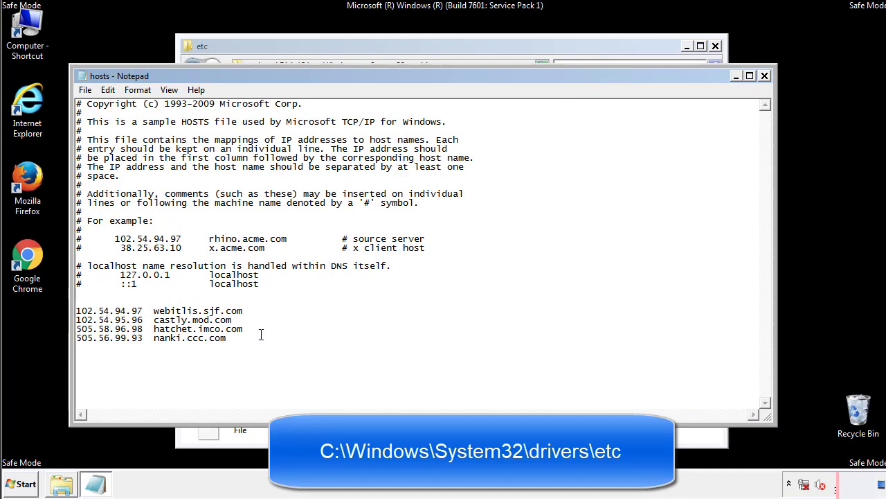
- Delete the four entries from webitlis.sjf.com to nanki.ccc.com in the hosts file, and close the file and its folder
drag(248, 339, 76, 309)
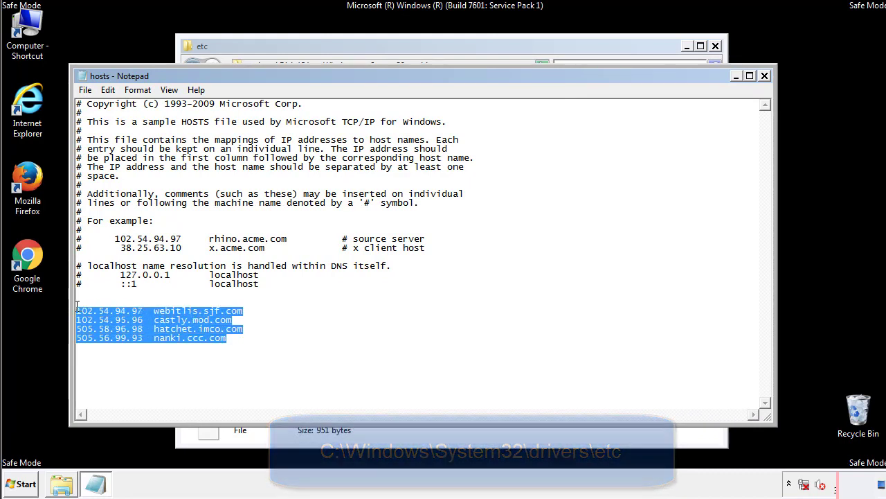
key(Delete)
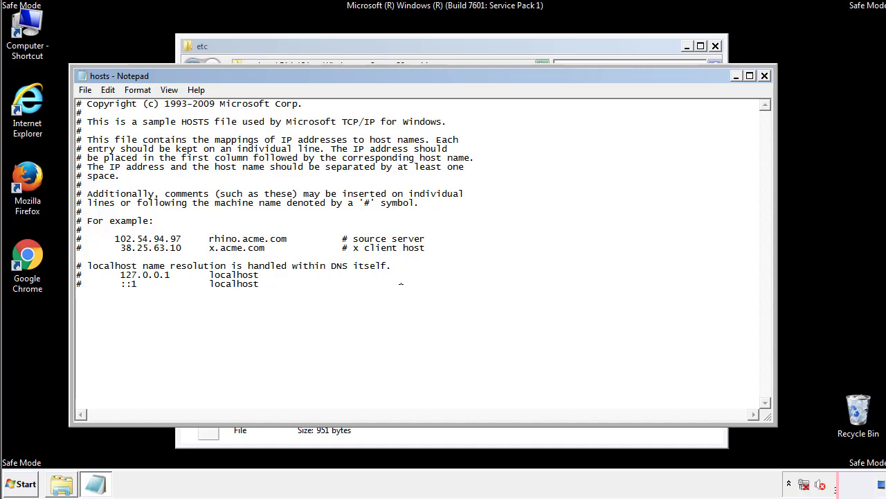
click(765, 78)
click(392, 253)
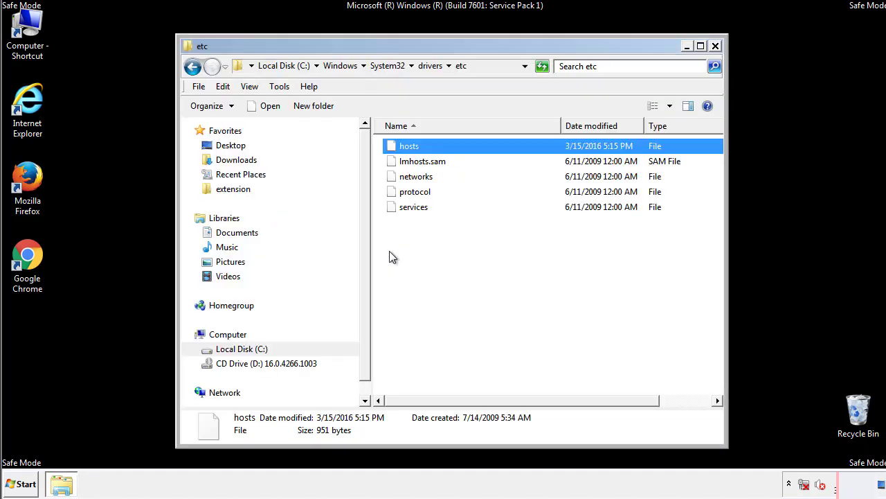
click(715, 46)
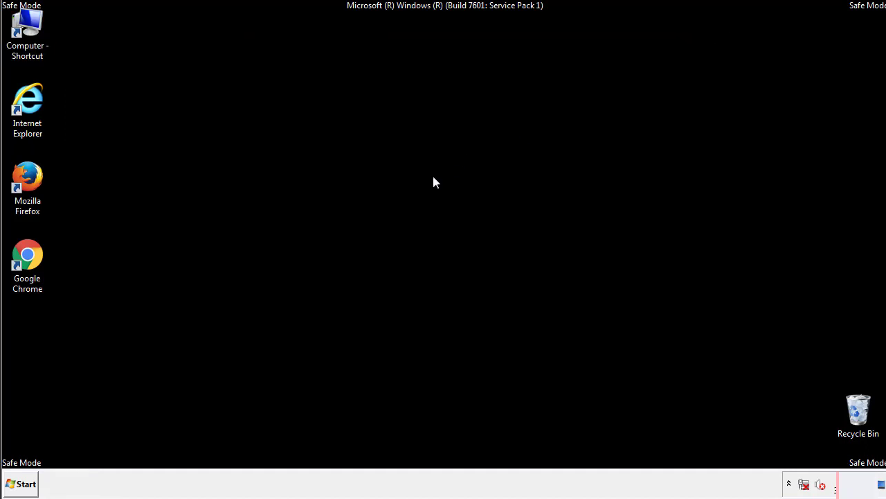
- Open the Startup programs folder of the current user
click(25, 484)
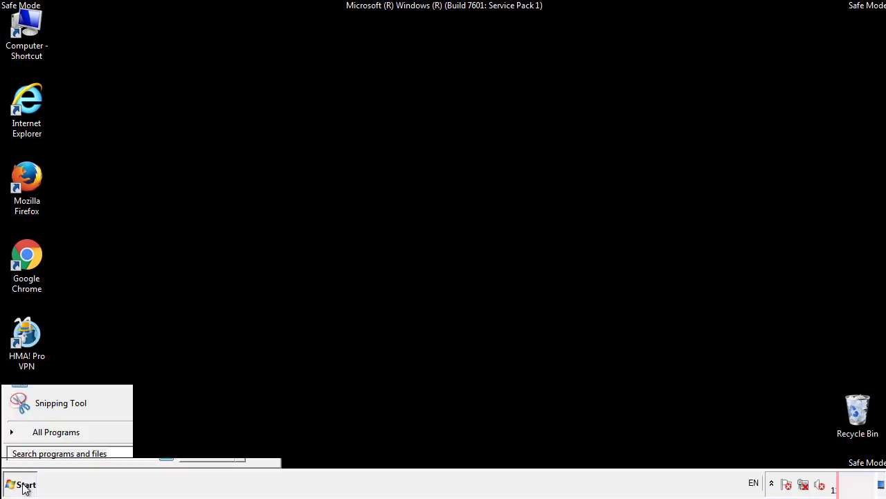
click(40, 437)
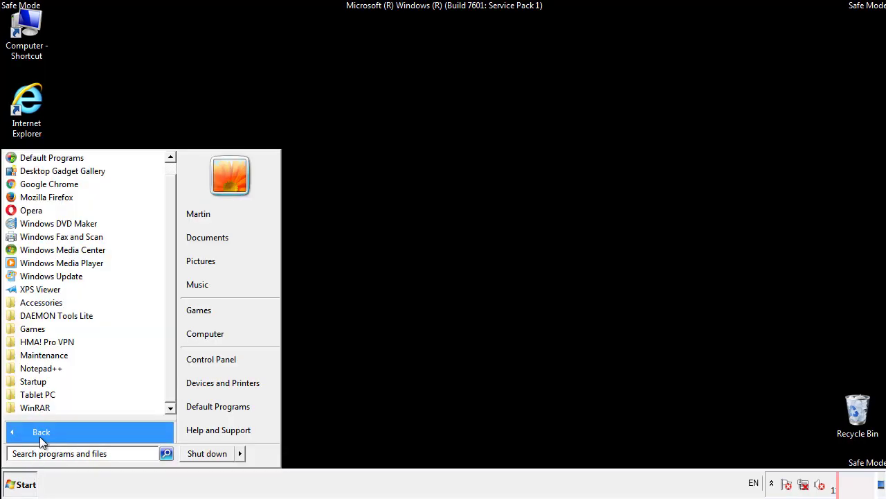
right_click(38, 379)
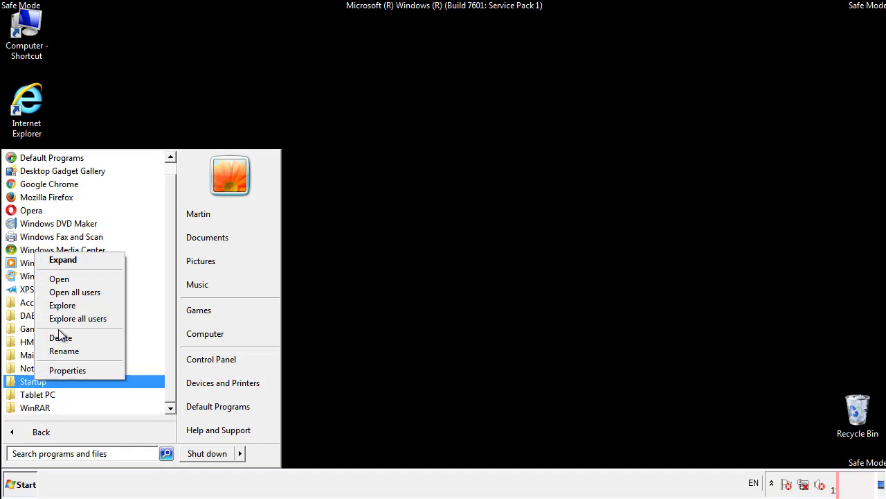
click(68, 279)
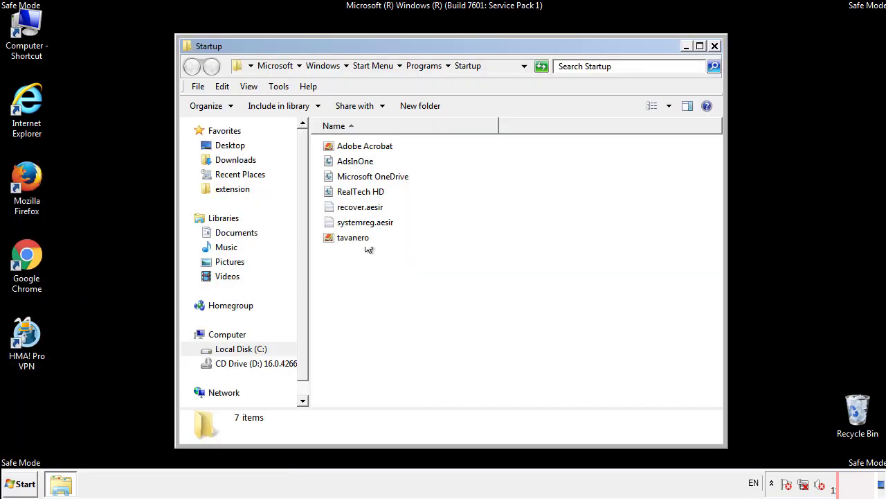
- Delete AdsInOne, recover.aesir, systemreg.aesir and tavanero from the Startup folder, and close the folder
click(360, 164)
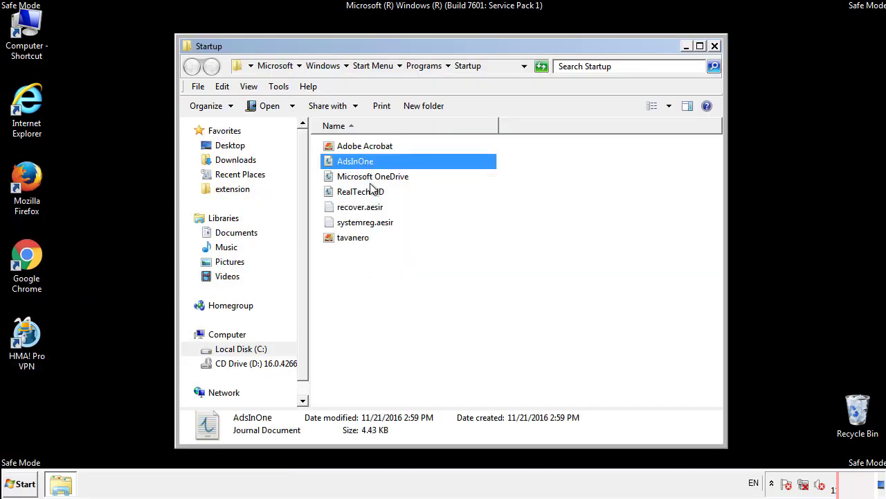
ctrl+click(368, 207)
ctrl+click(367, 222)
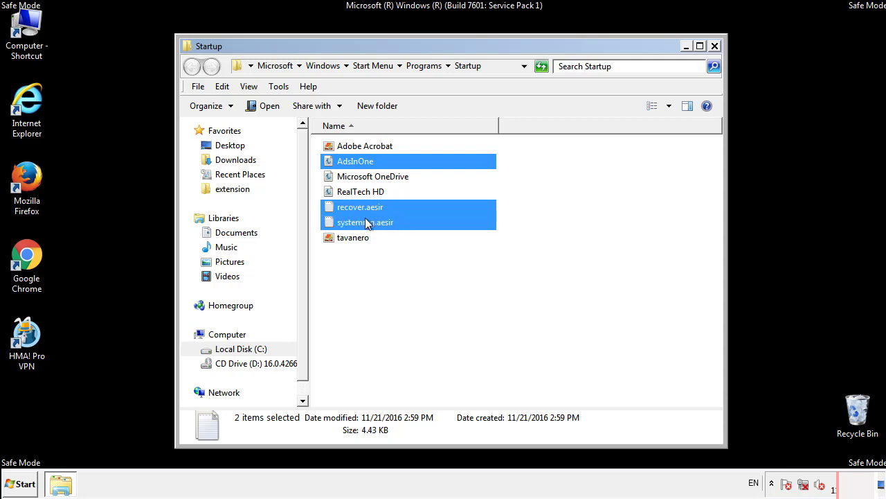
ctrl+click(353, 237)
right_click(350, 238)
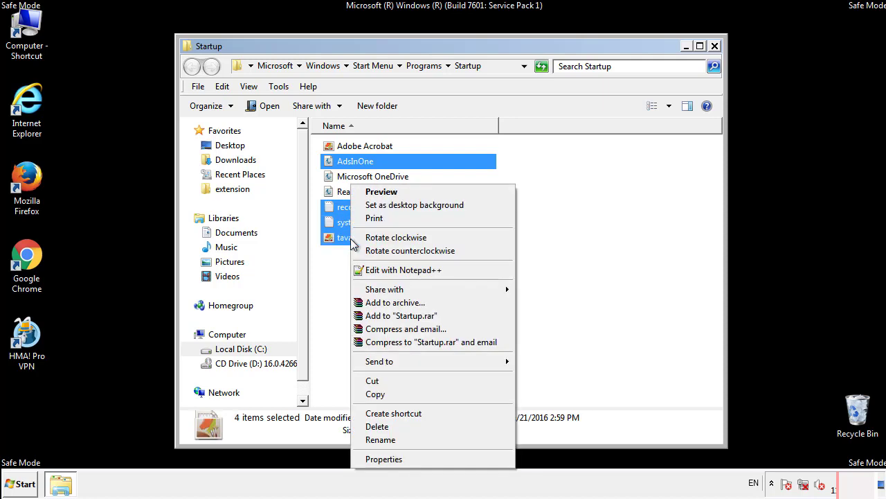
click(375, 426)
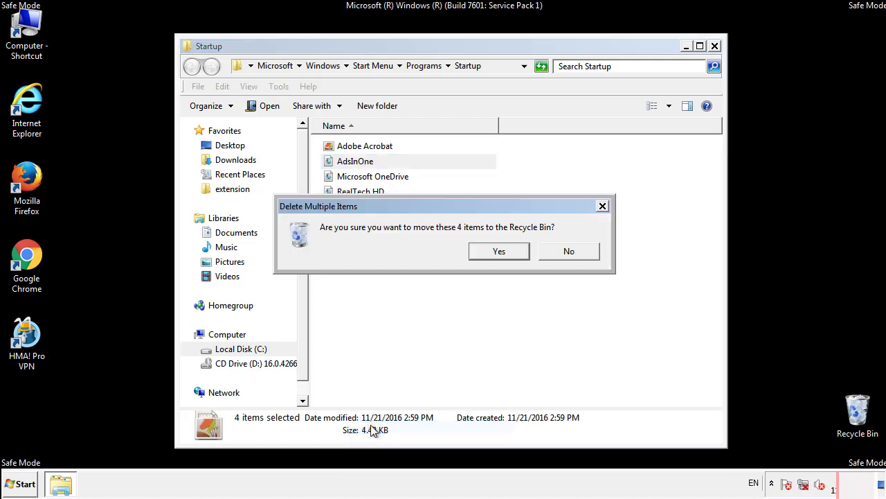
click(492, 251)
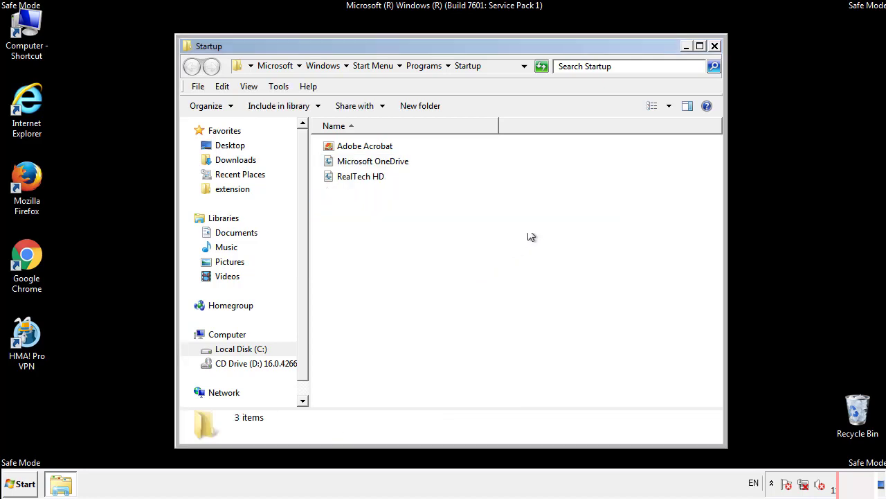
click(714, 46)
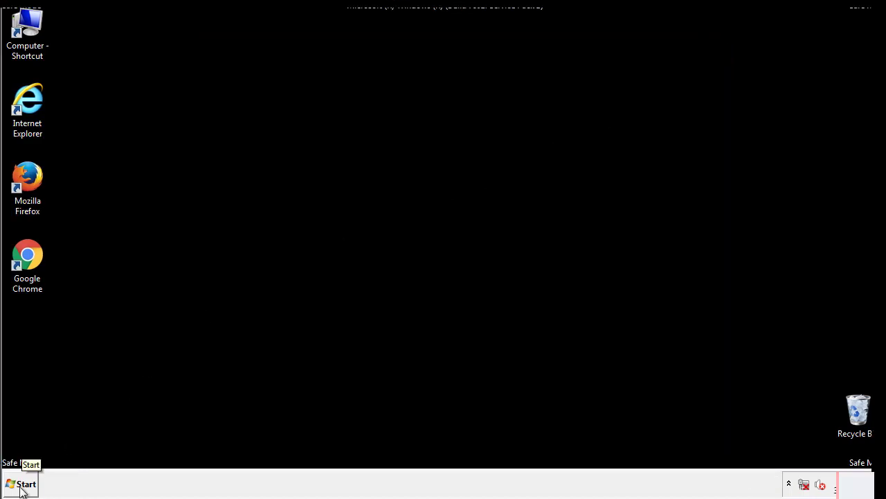
- Open the Registry Editor by searching for regedit
click(21, 485)
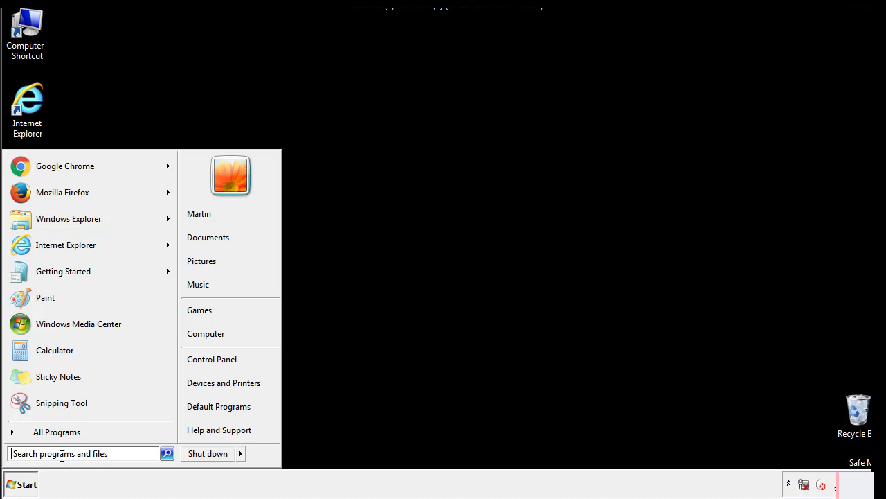
text(reged)
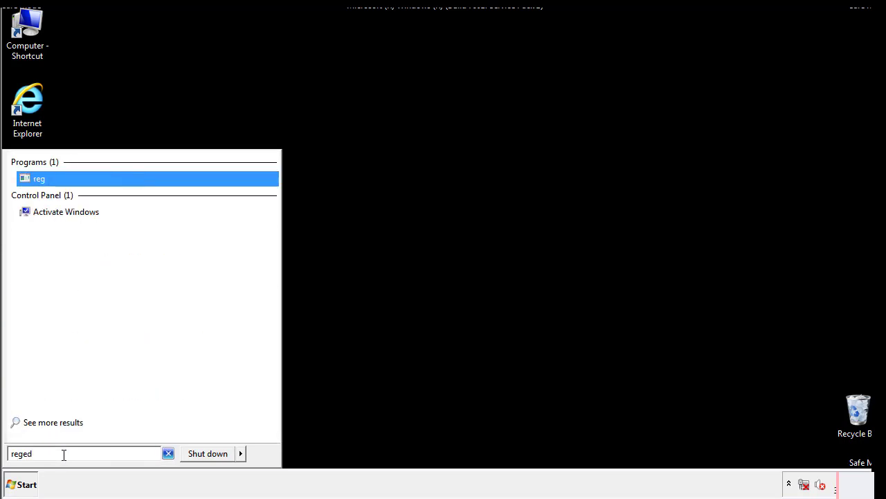
text(it)
key(Return)
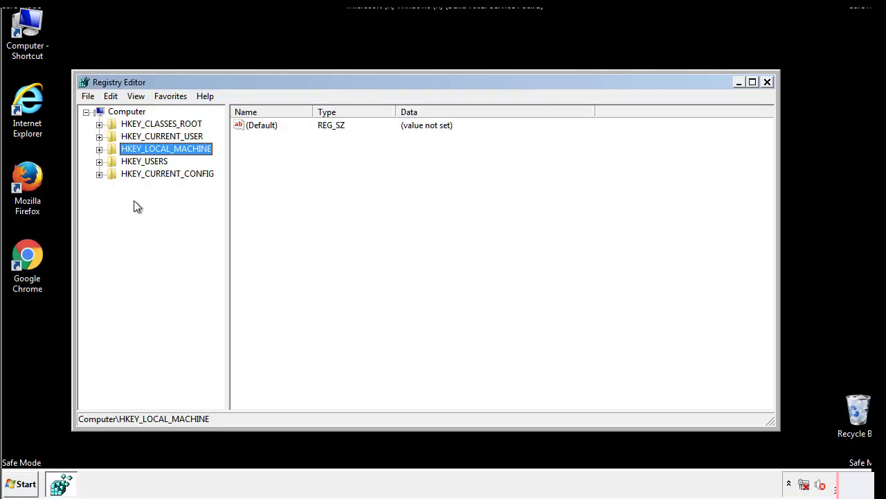
- Browse to the registry key HKEY_LOCAL_MACHINE\SOFTWARE\Microsoft\Windows\CurrentVersion\Run
click(100, 150)
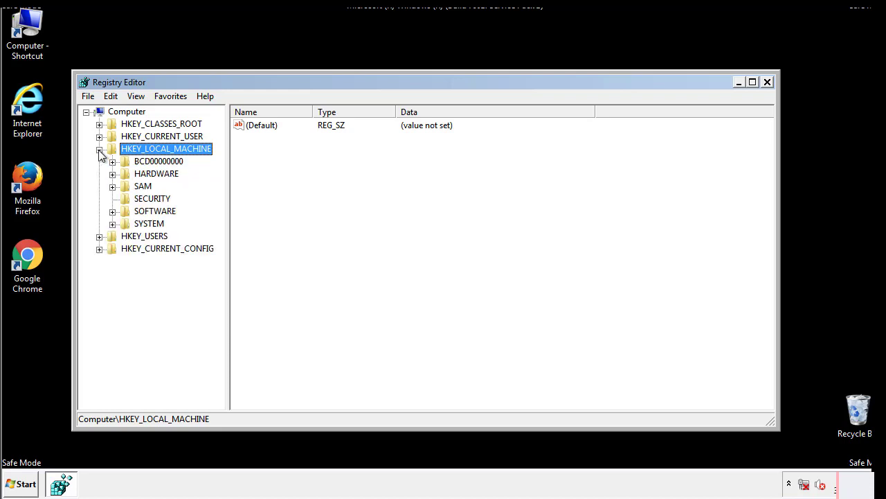
click(112, 212)
drag(218, 204, 219, 229)
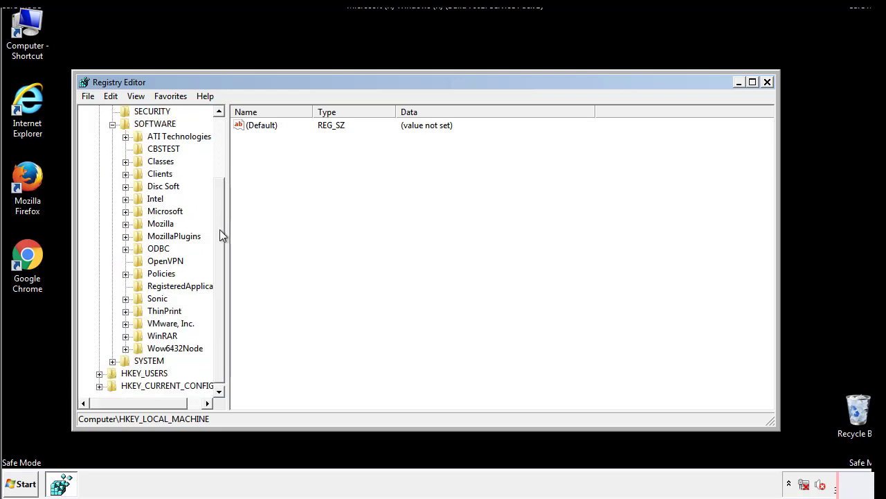
click(125, 212)
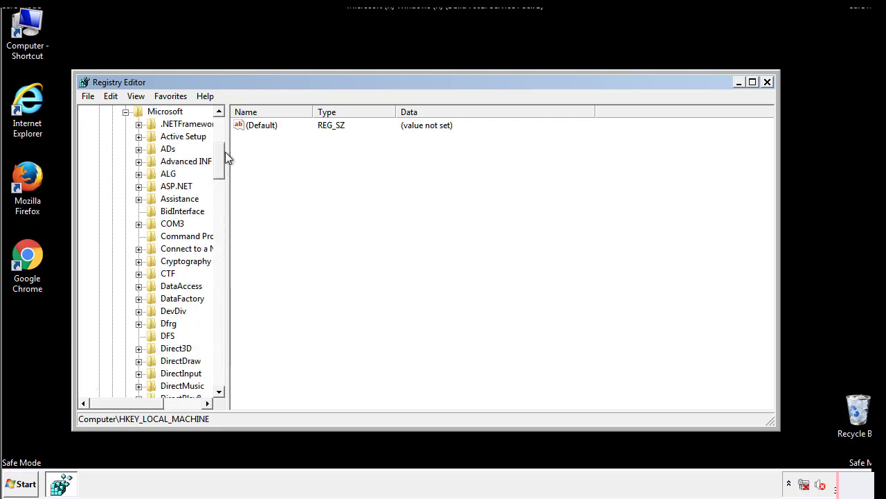
mouse_move(219, 170)
mouse_down()
mouse_move(221, 374)
mouse_move(221, 358)
mouse_up()
click(138, 211)
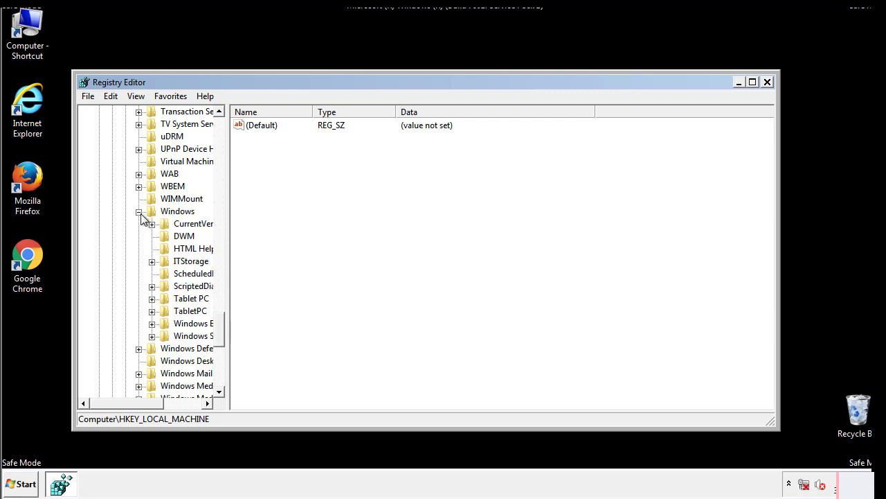
drag(122, 403, 141, 406)
click(114, 224)
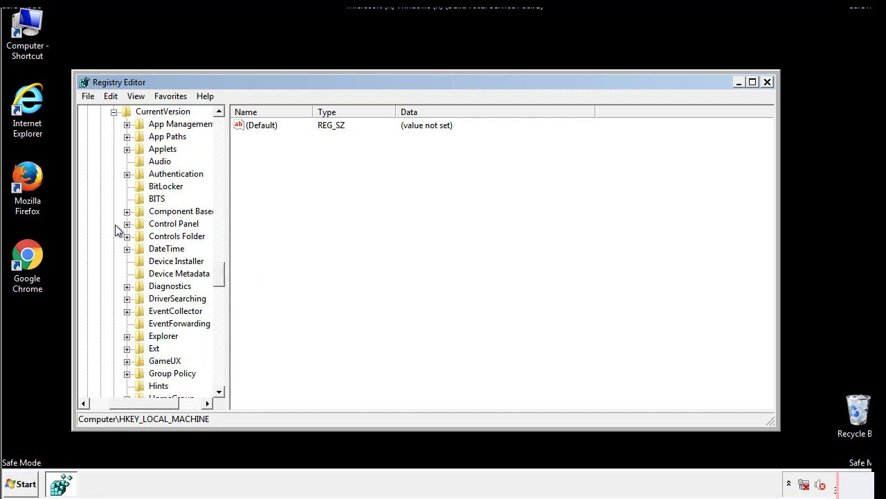
drag(224, 275, 219, 316)
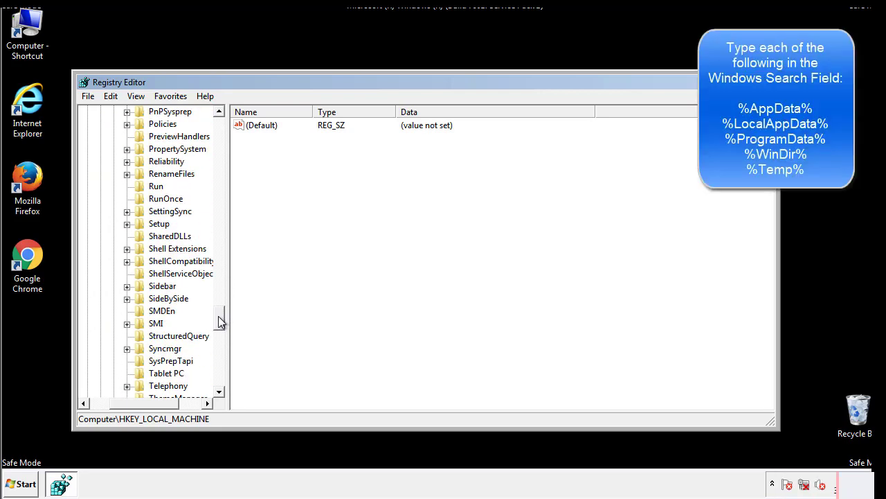
click(144, 187)
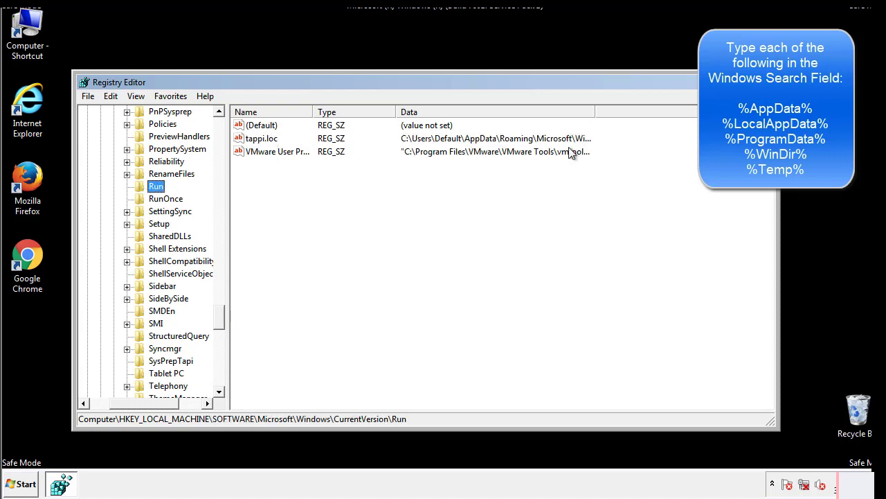
- Delete the tappi.loc value from the HKEY_LOCAL_MACHINE Run key
click(263, 141)
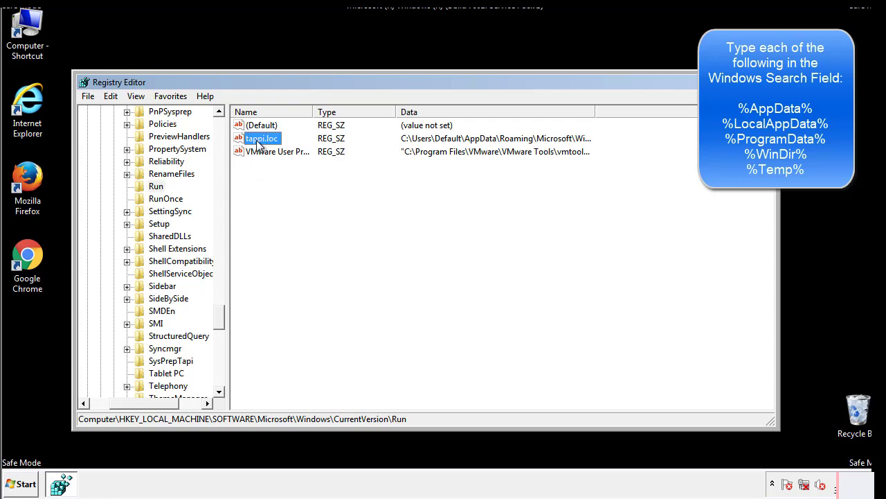
right_click(256, 141)
click(277, 181)
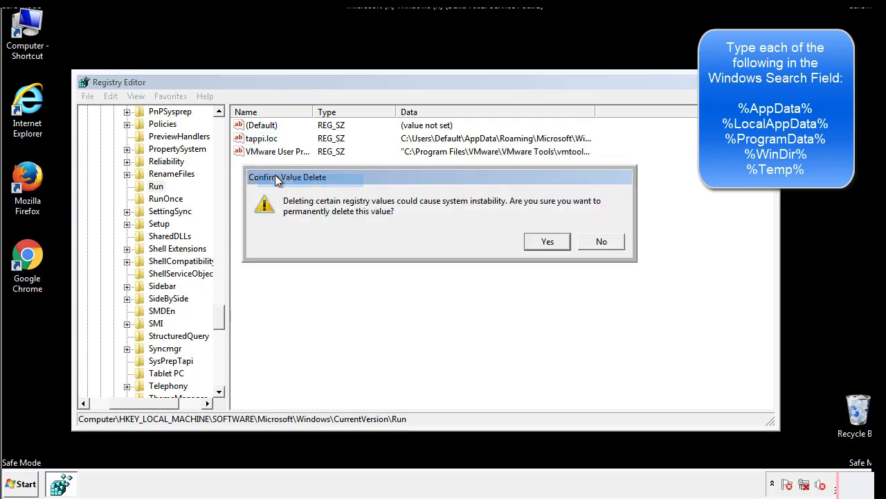
click(539, 244)
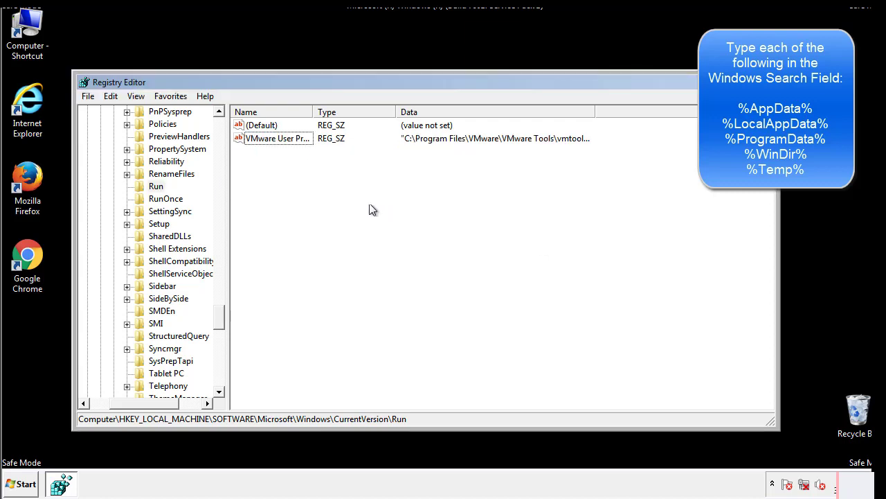
- Collapse the HKEY_LOCAL_MACHINE branch of the registry tree
drag(219, 320, 219, 380)
drag(163, 402, 108, 408)
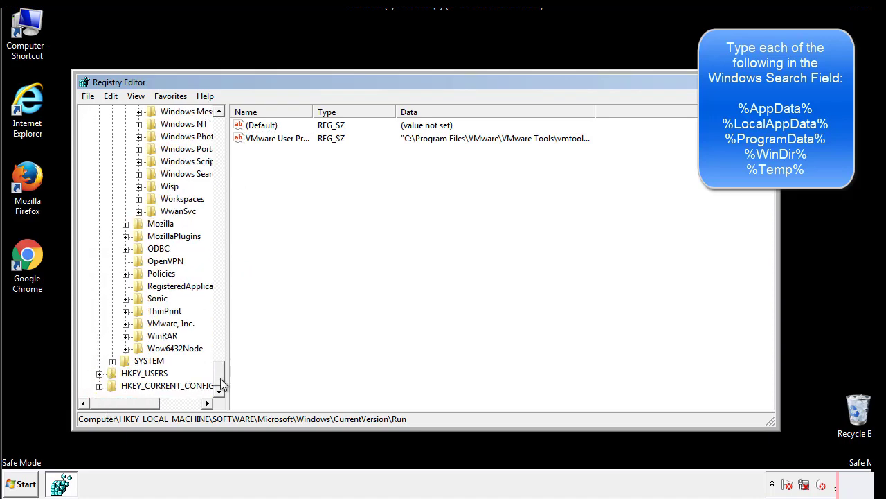
drag(219, 378, 226, 131)
click(99, 148)
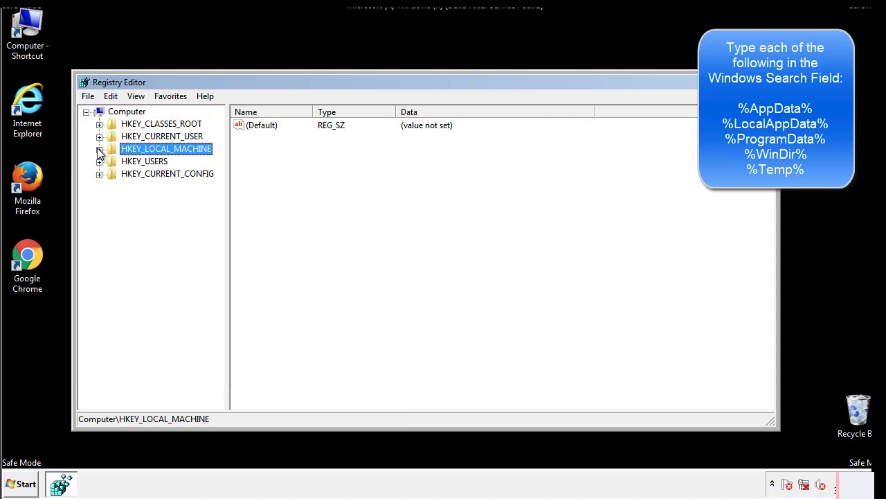
- Open the registry key HKEY_CURRENT_USER\Software\Microsoft\Windows\CurrentVersion\Run to check its startup values
click(99, 137)
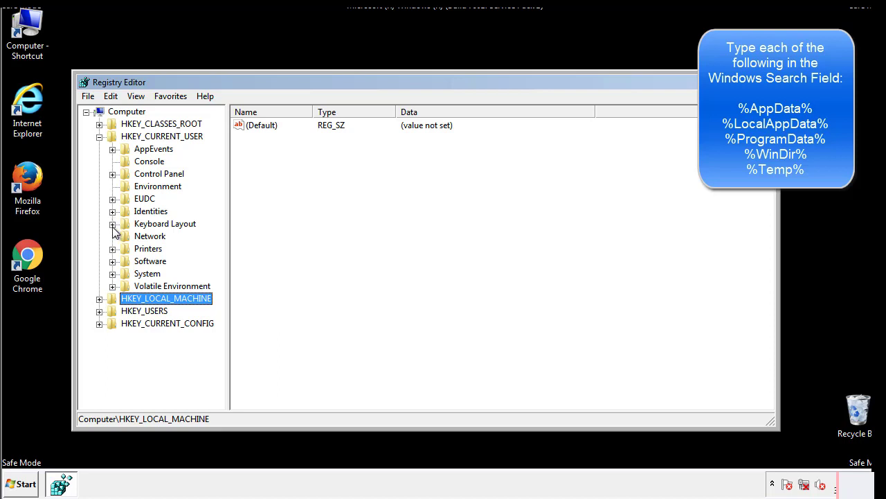
click(112, 262)
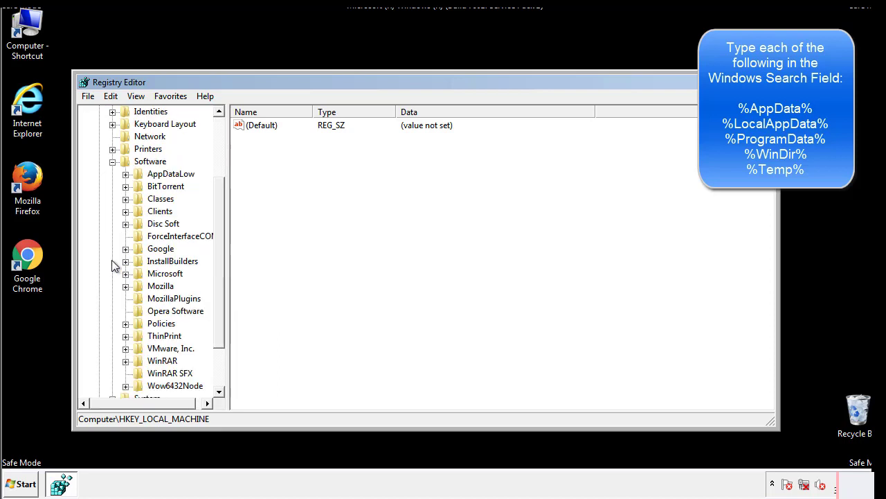
drag(217, 251, 218, 264)
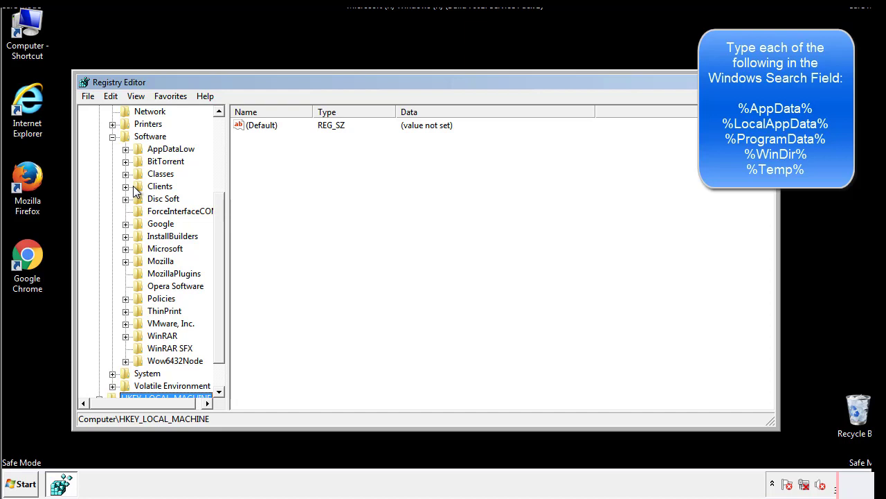
click(125, 250)
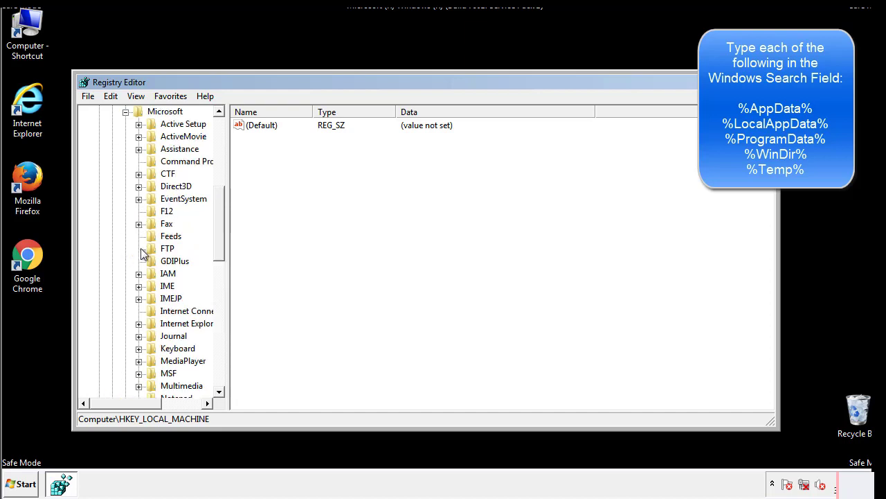
drag(217, 202, 219, 289)
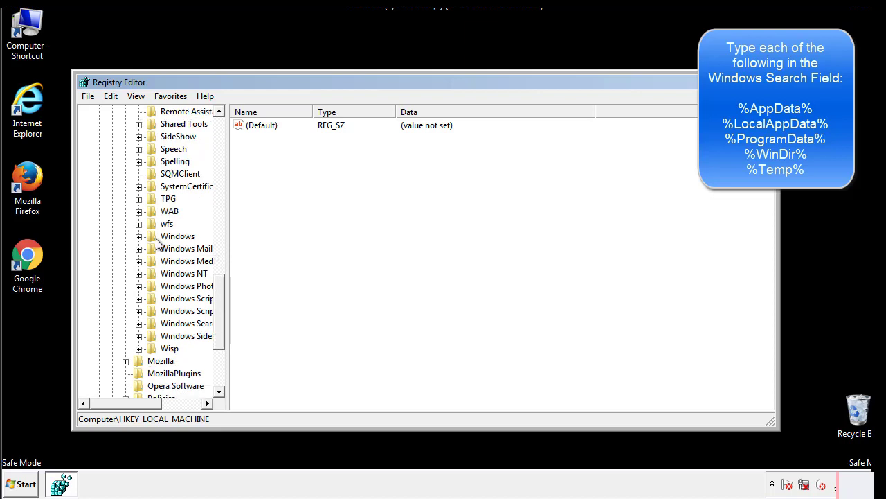
click(138, 236)
click(152, 249)
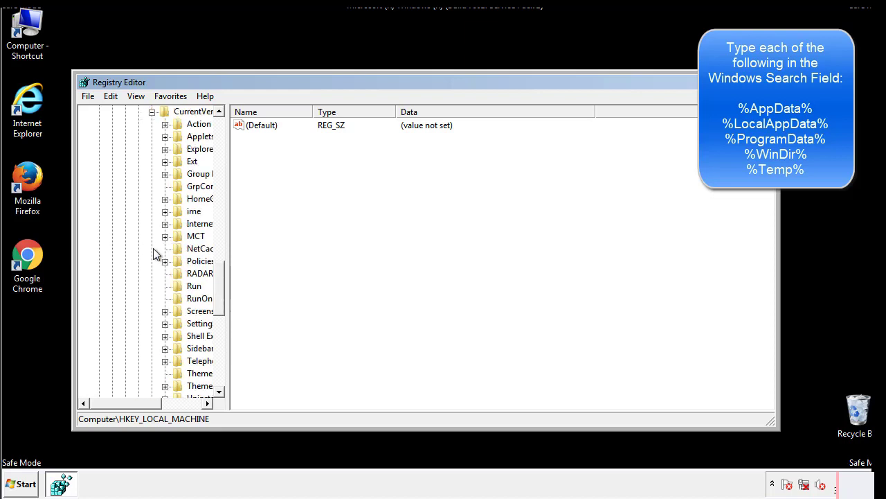
drag(135, 407, 156, 403)
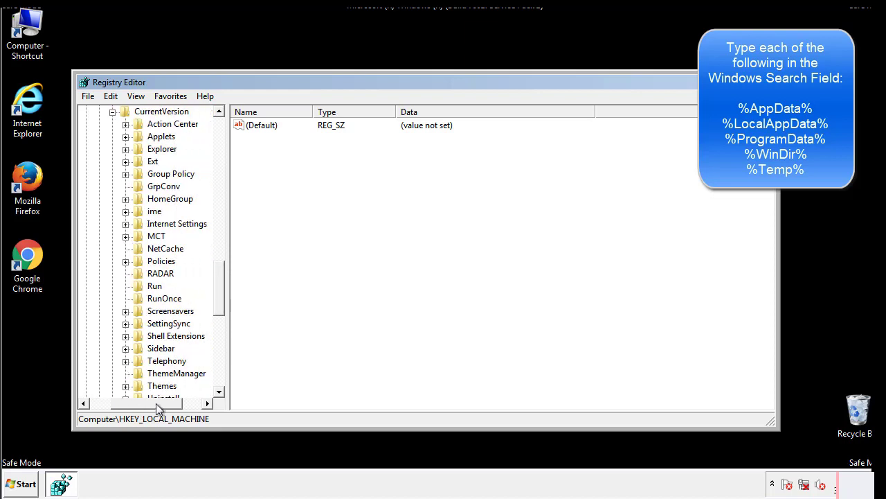
click(152, 285)
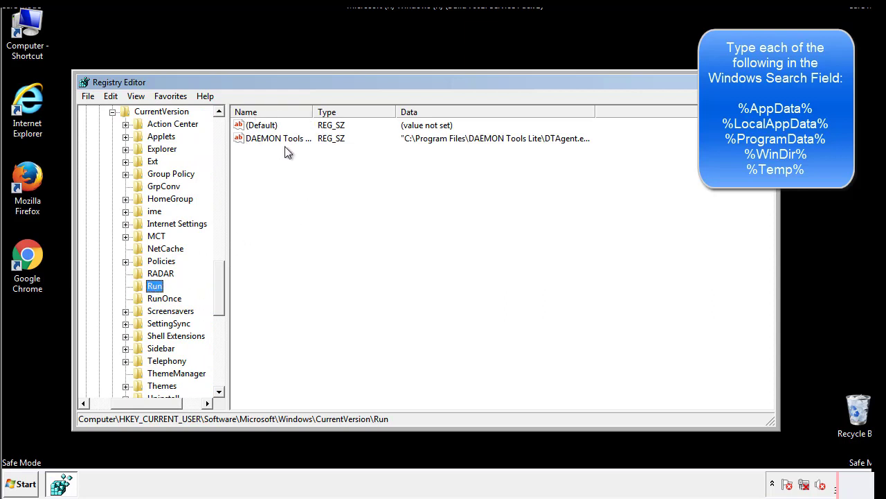
click(382, 162)
- Collapse the Windows key under HKEY_CURRENT_USER\Software\Microsoft in the registry tree
drag(147, 402, 127, 402)
drag(223, 300, 219, 289)
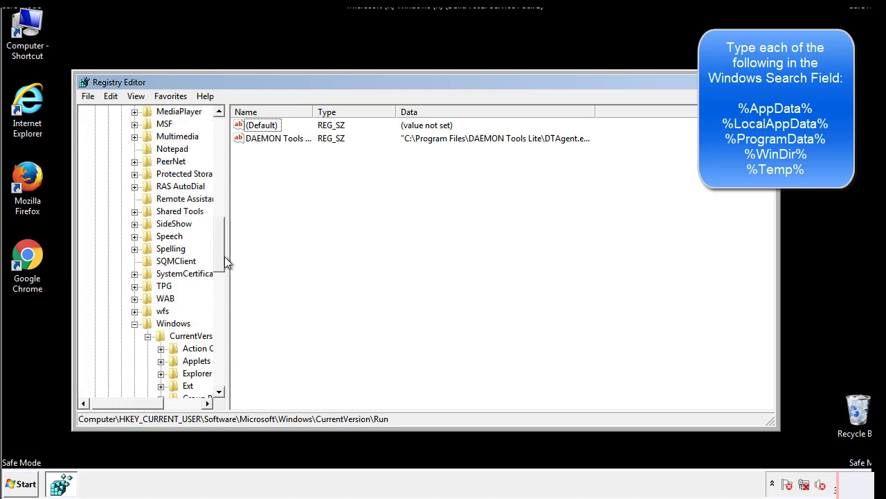
click(135, 323)
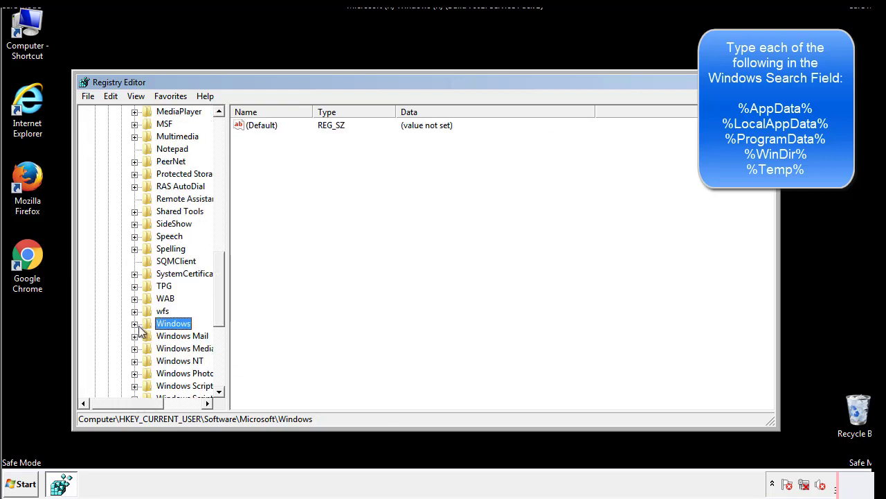
drag(222, 308, 223, 171)
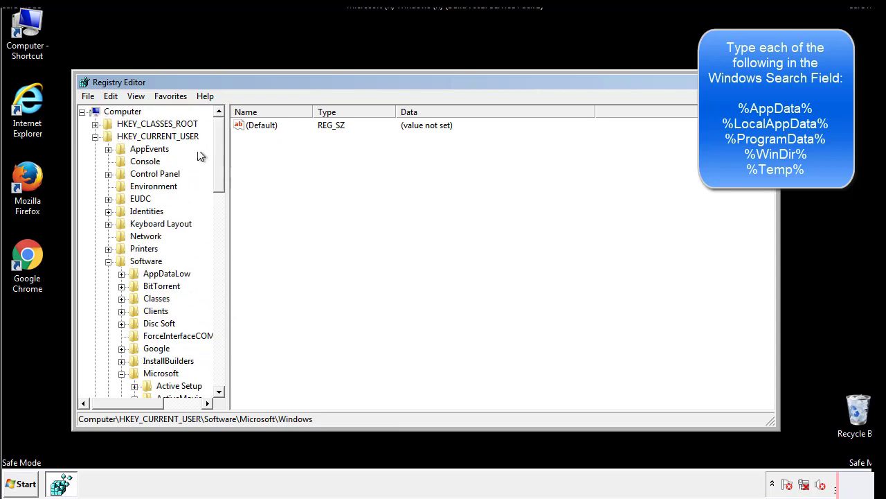
- Search the registry for %temp%
click(111, 97)
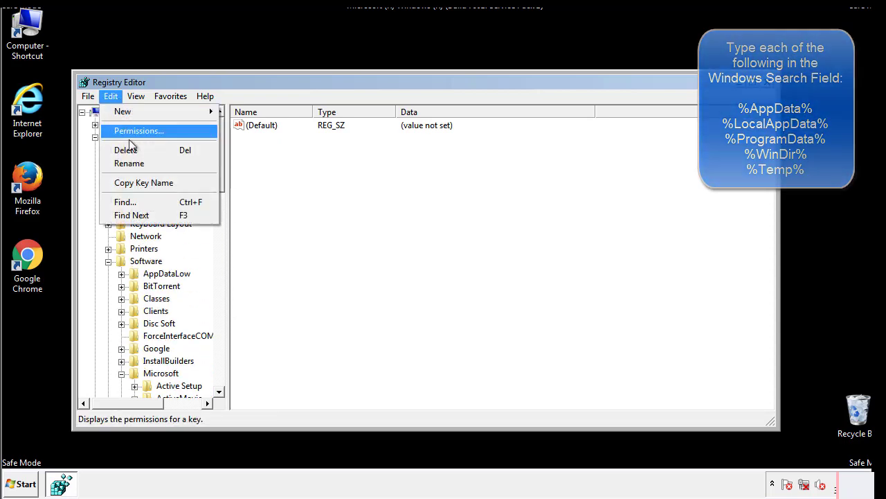
click(125, 202)
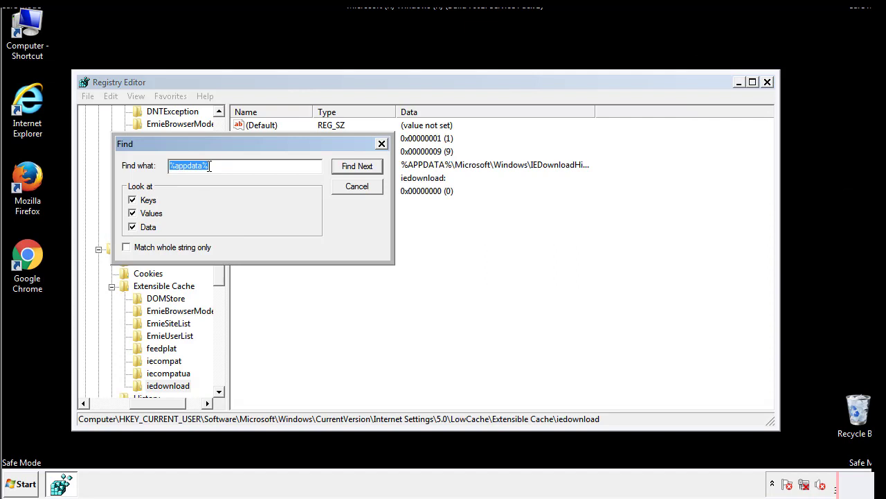
text(%temp%)
key(Return)
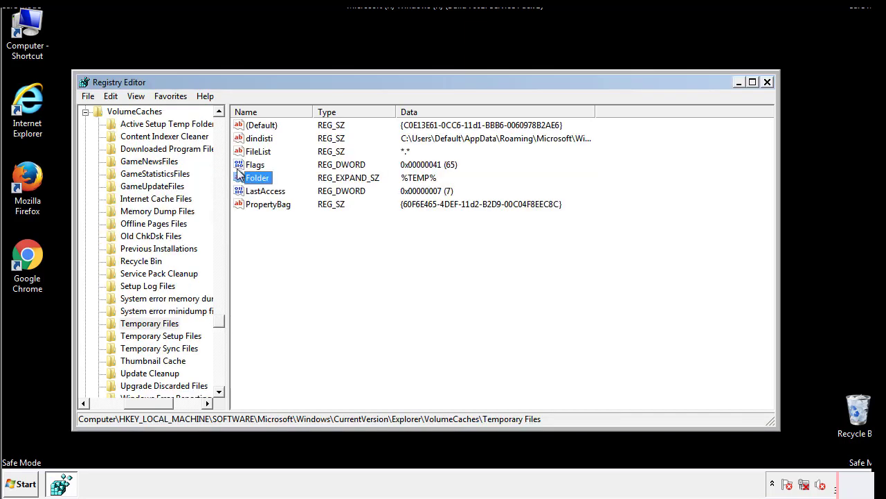
- Delete all values of the Temporary Files key under VolumeCaches and close the Registry Editor
click(364, 243)
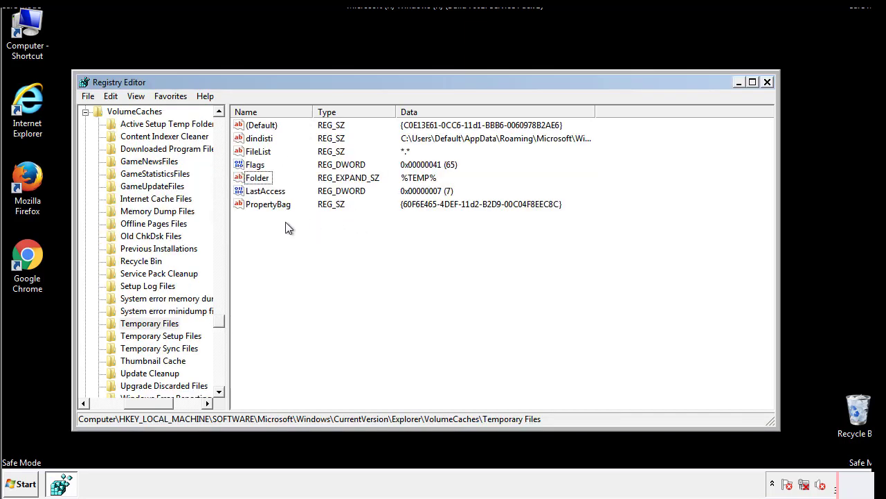
drag(285, 221, 250, 125)
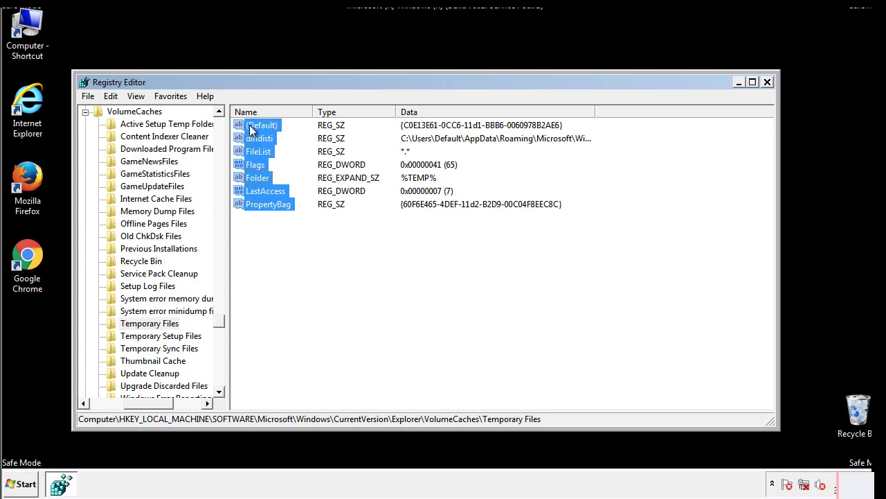
right_click(251, 130)
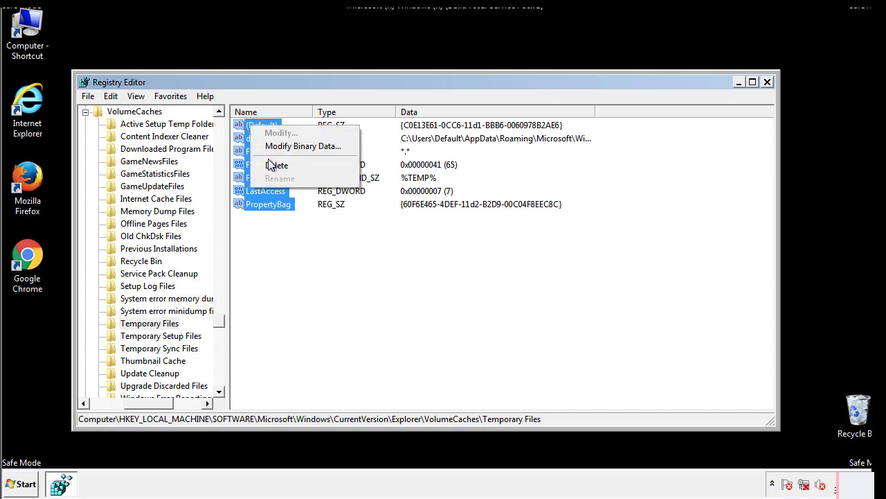
click(270, 165)
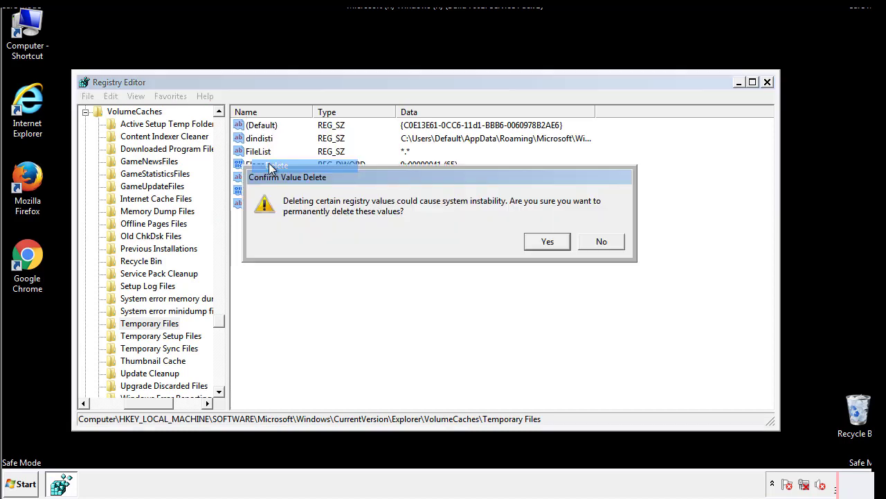
click(549, 241)
click(306, 166)
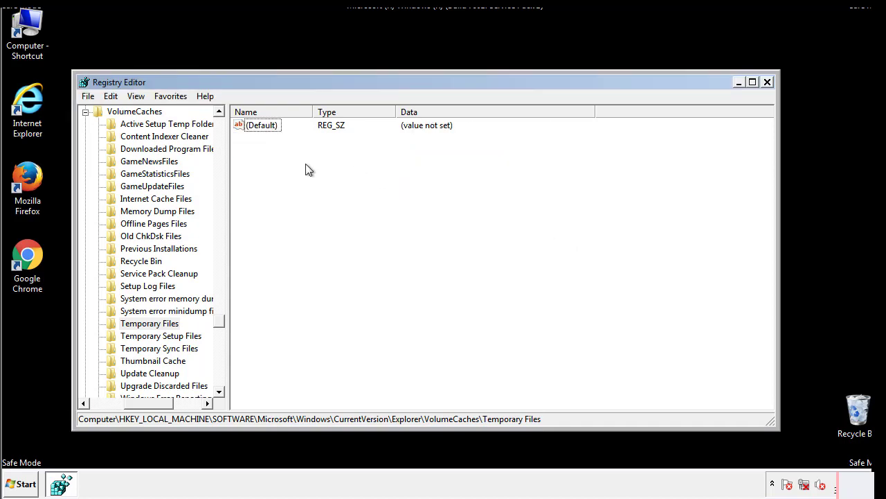
click(769, 83)
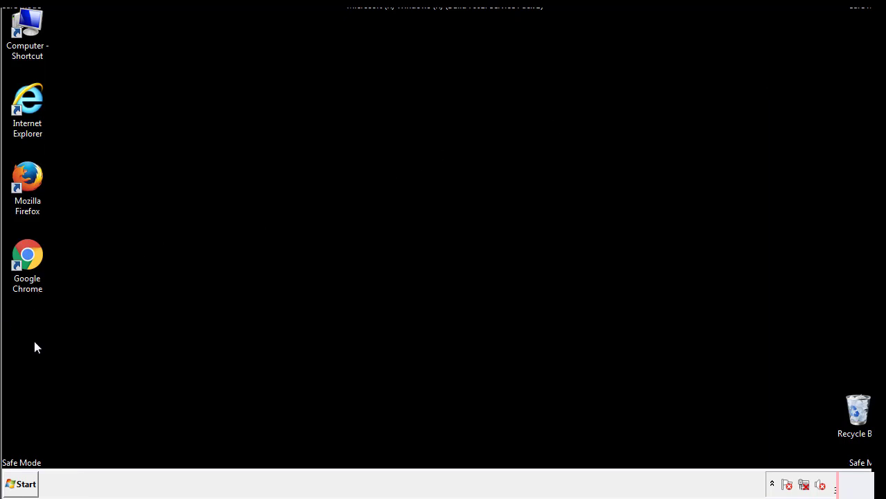
- Open System Configuration by running msconfig
click(17, 486)
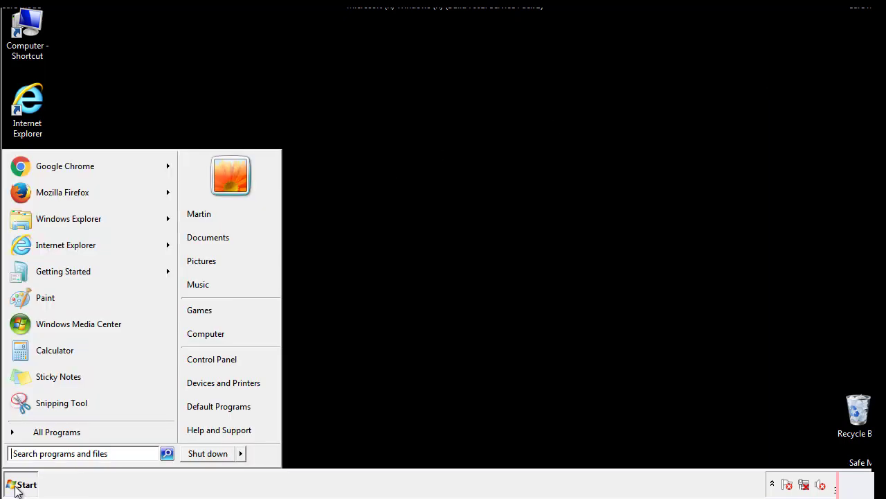
click(48, 454)
text(mscon)
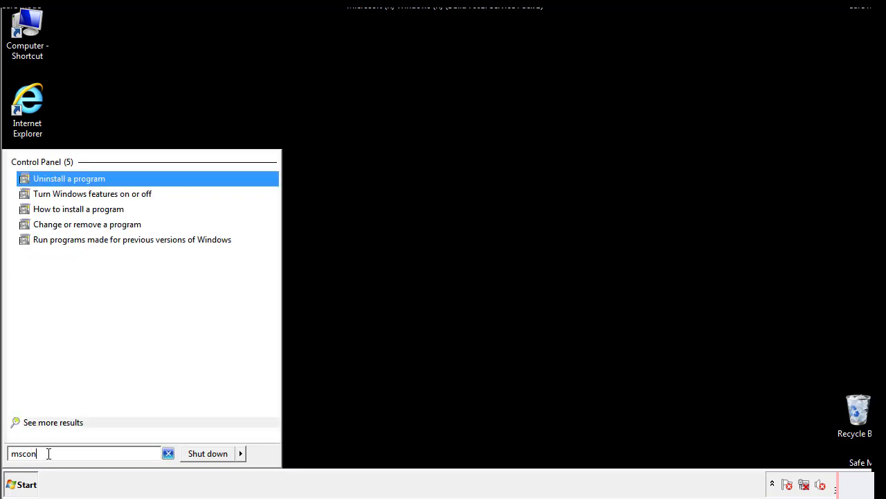
text(fig)
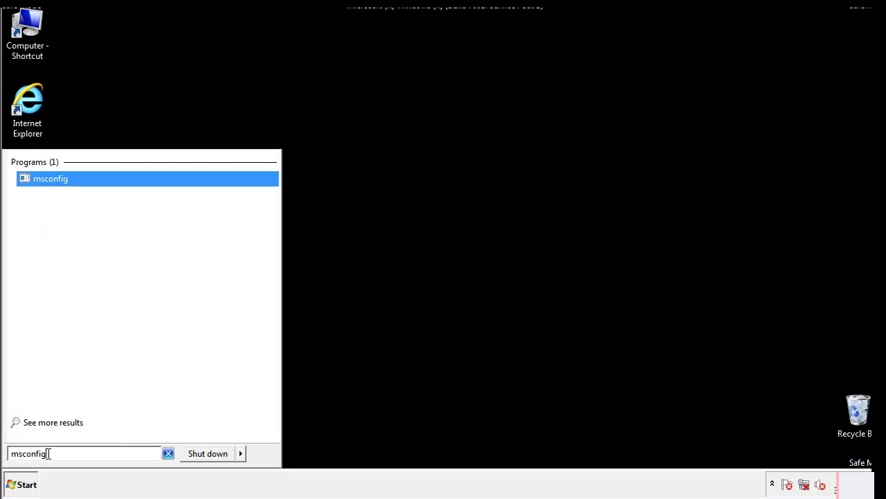
key(Return)
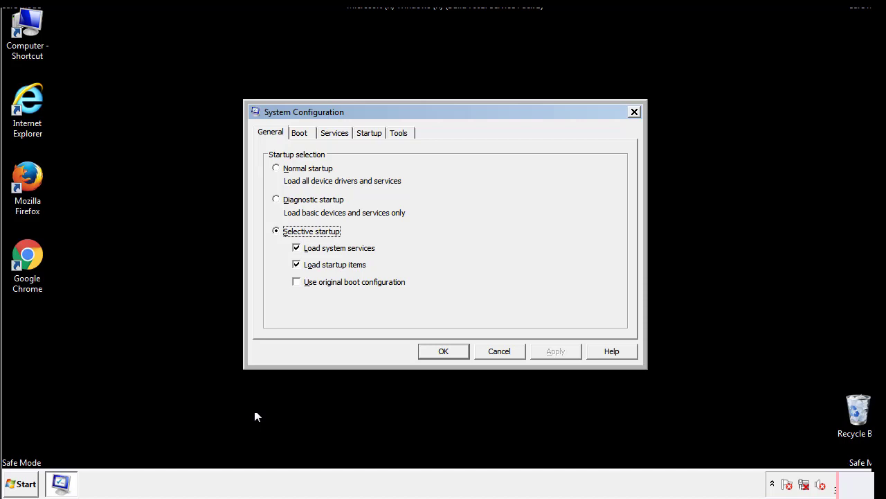
- Turn off Safe boot for Windows 7, apply the boot settings and restart the computer
click(301, 133)
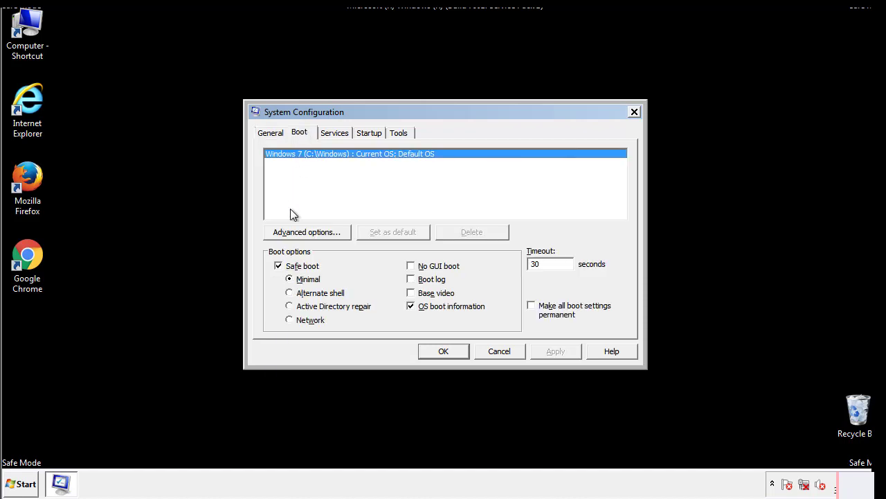
click(279, 266)
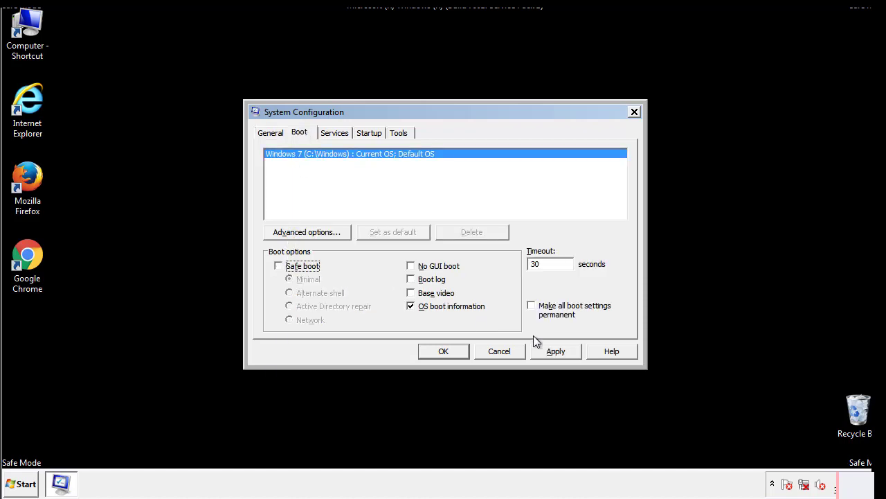
click(558, 350)
click(441, 353)
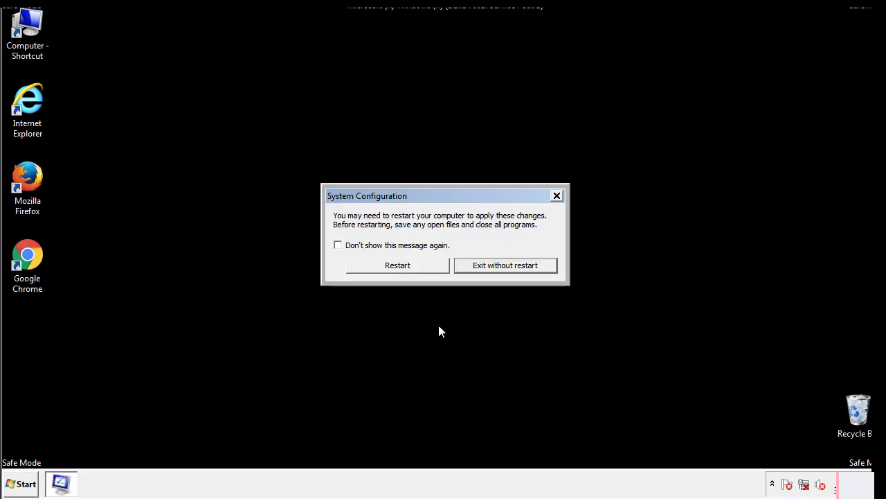
click(410, 268)
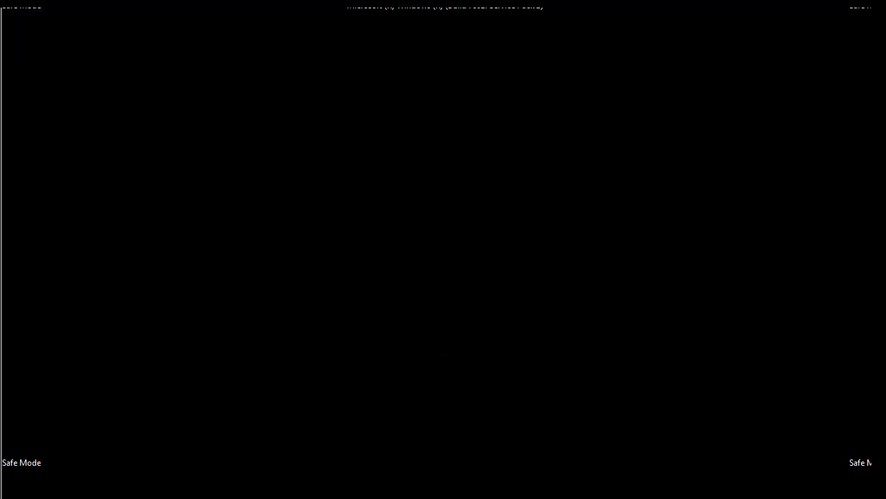